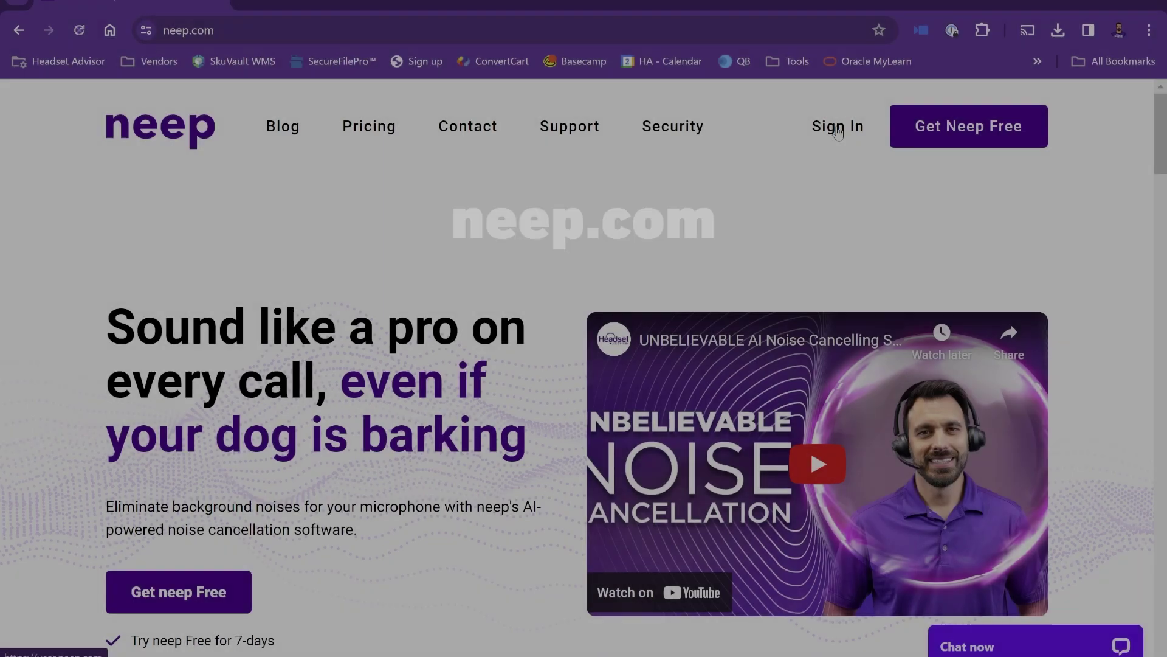
- Sign in to neep and choose the Windows version (v1.1.6) on the Download page
{"action": "left_click", "coordinate": [838, 130]}
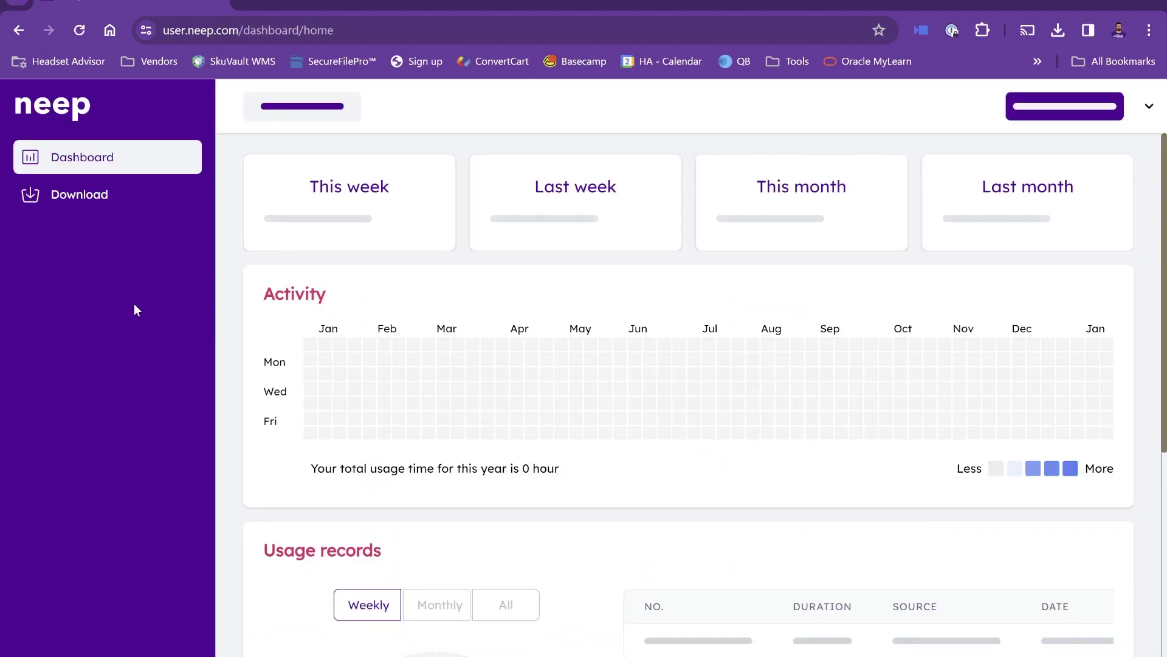
{"action": "left_click", "coordinate": [58, 274]}
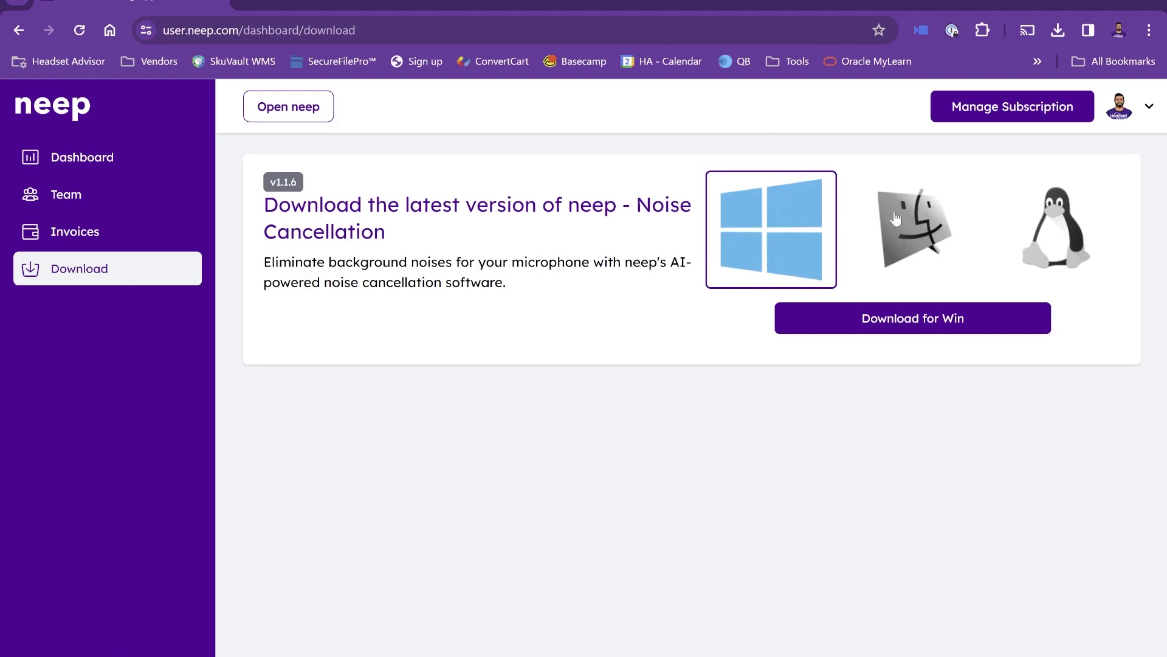
{"action": "left_click", "coordinate": [897, 218]}
{"action": "left_click", "coordinate": [1051, 220]}
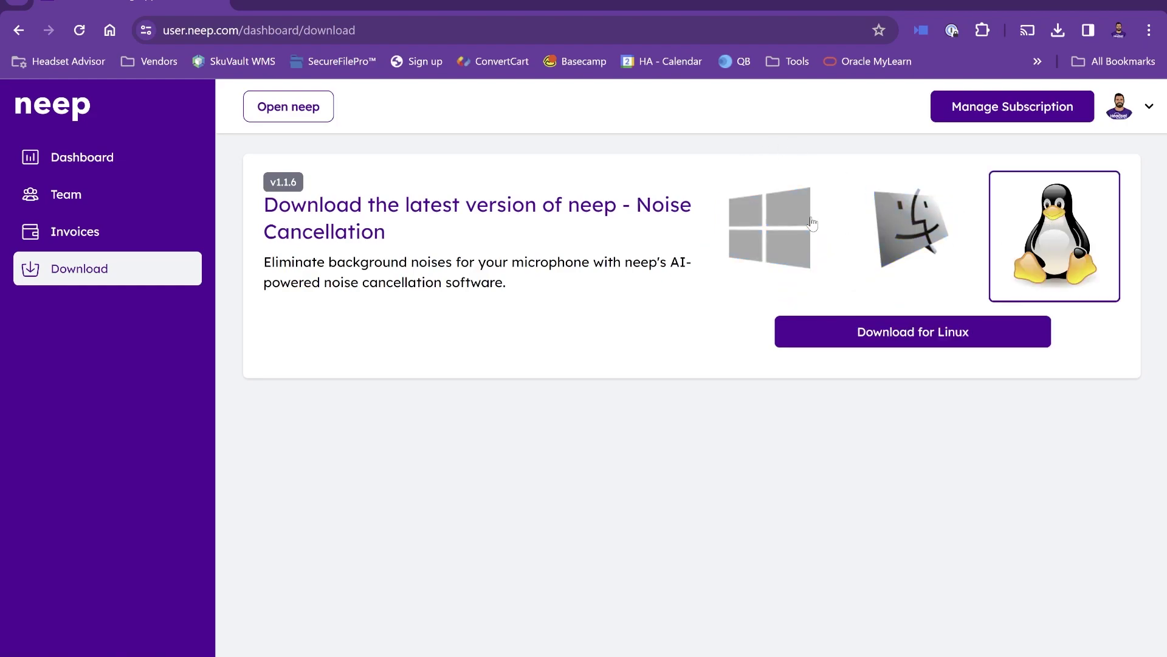
{"action": "left_click", "coordinate": [813, 222]}
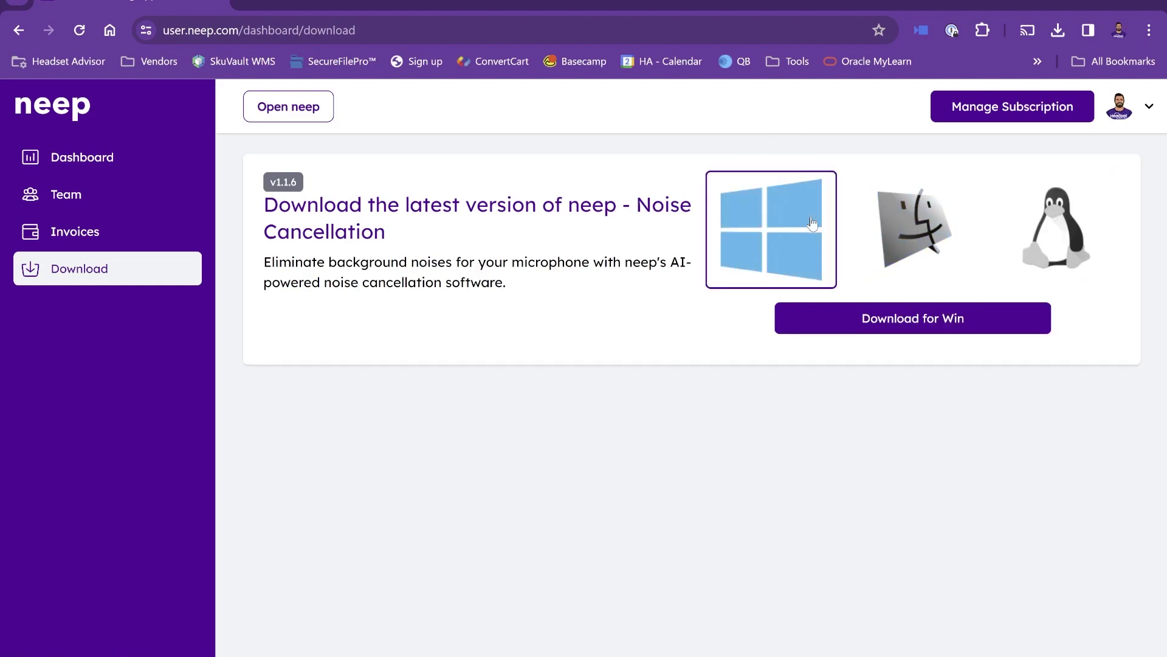
- Download the Windows installer and open neep from the system tray
{"action": "left_click", "coordinate": [867, 323]}
{"action": "left_click", "coordinate": [915, 653]}
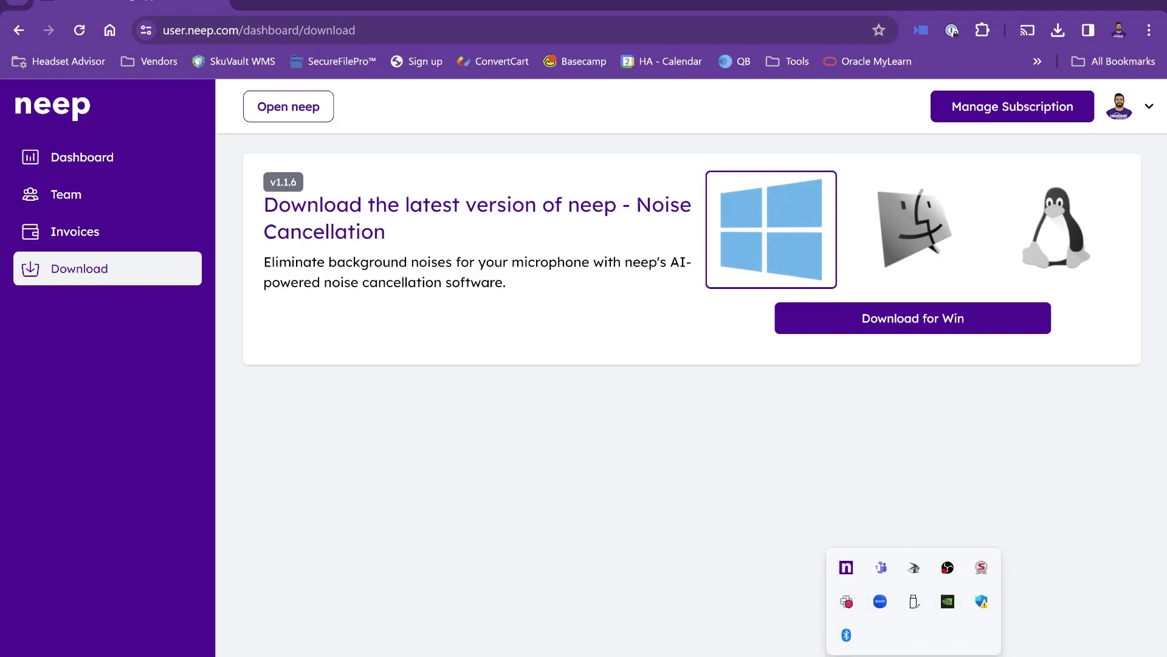
{"action": "left_click", "coordinate": [848, 569]}
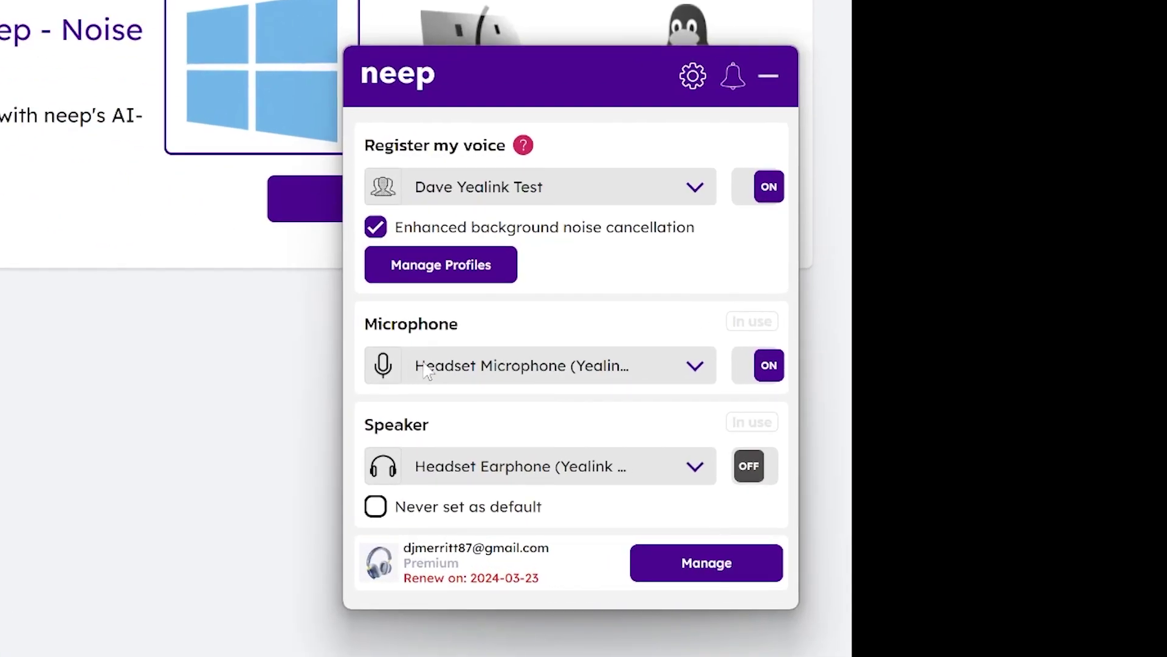
- Select Headset Microphone and Headset Earphone (Yealink BT51), keeping mic noise cancellation on
{"action": "left_click", "coordinate": [520, 366]}
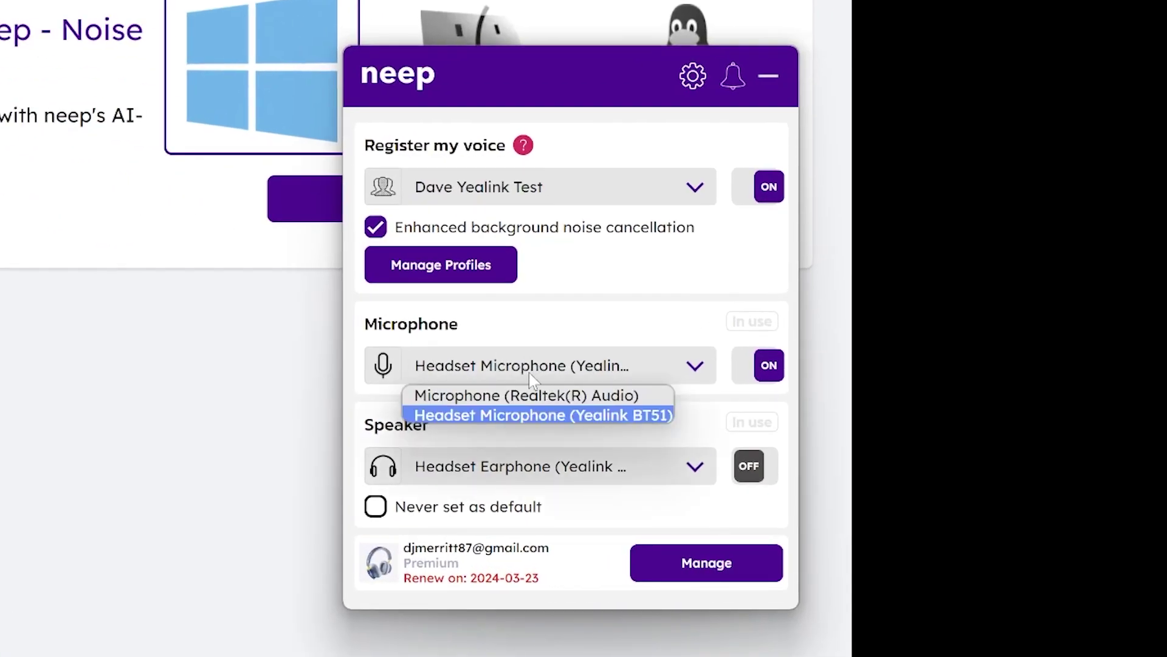
{"action": "left_click", "coordinate": [524, 367]}
{"action": "left_click", "coordinate": [512, 361]}
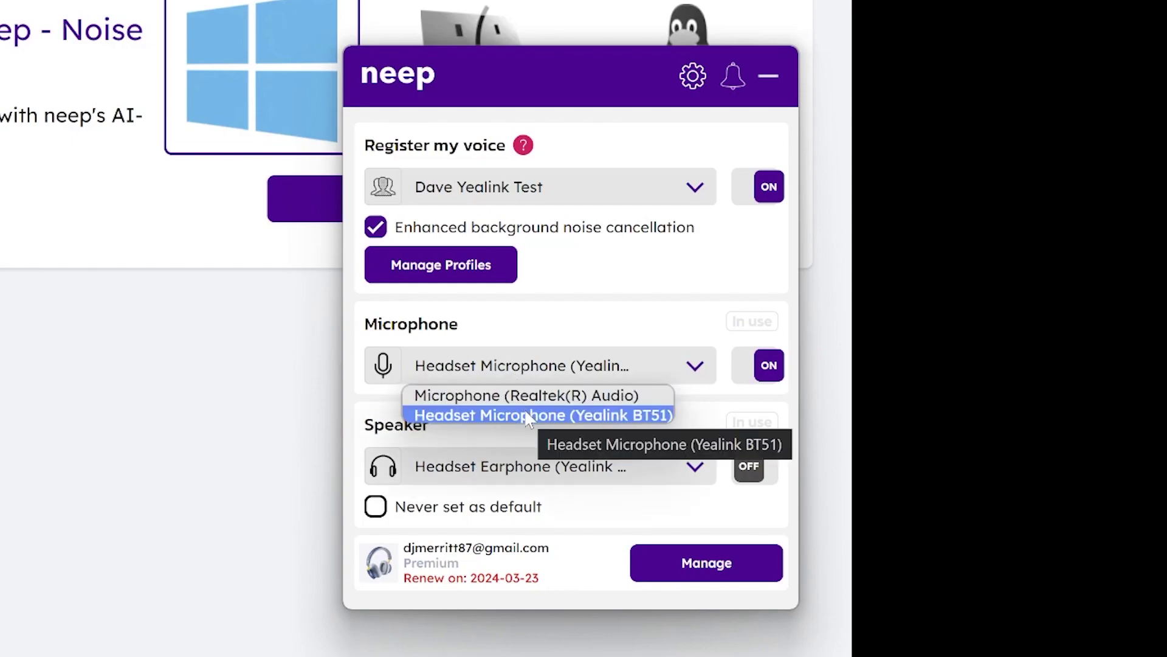
{"action": "left_click", "coordinate": [648, 420]}
{"action": "left_click", "coordinate": [518, 470]}
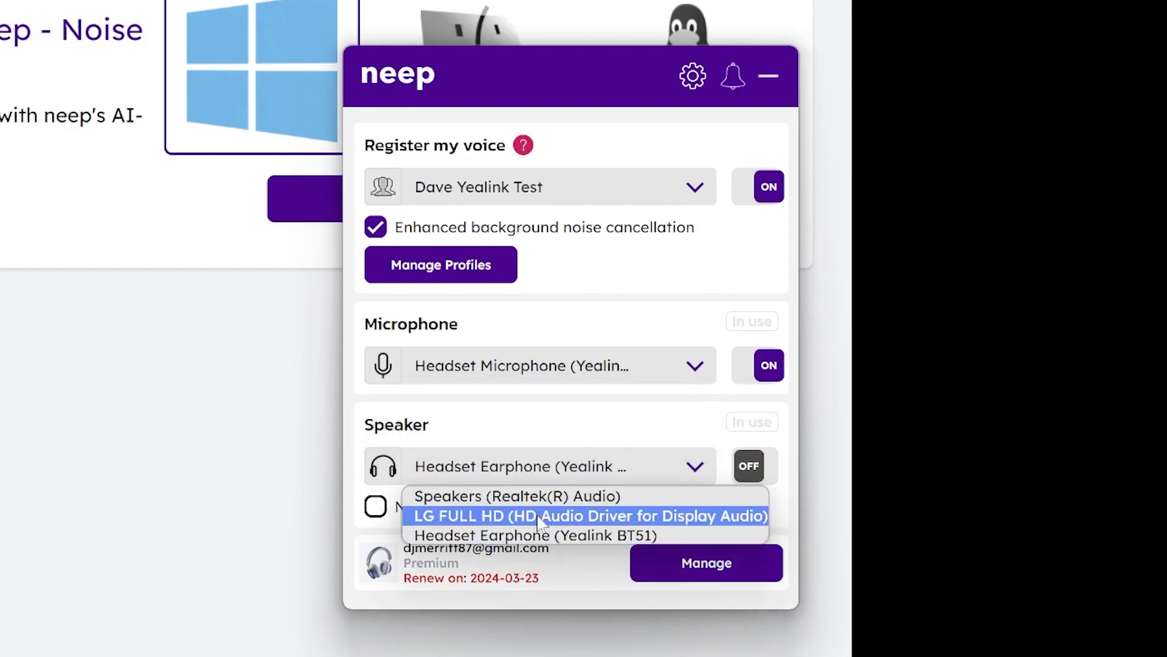
{"action": "left_click", "coordinate": [547, 536]}
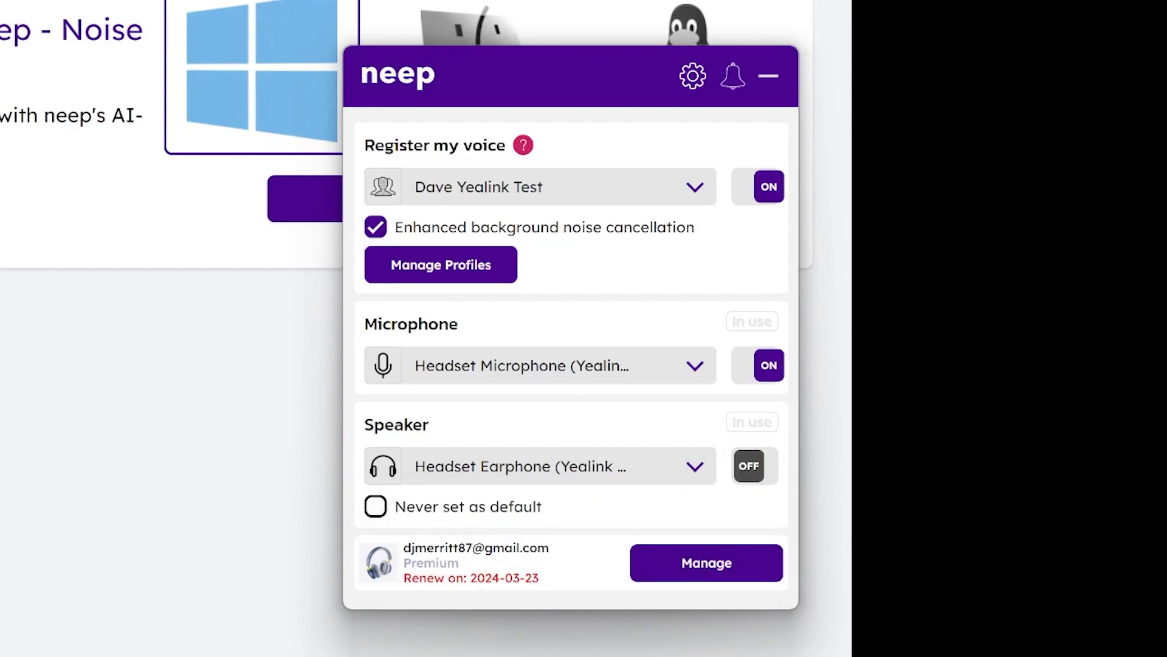
{"action": "left_click", "coordinate": [761, 369]}
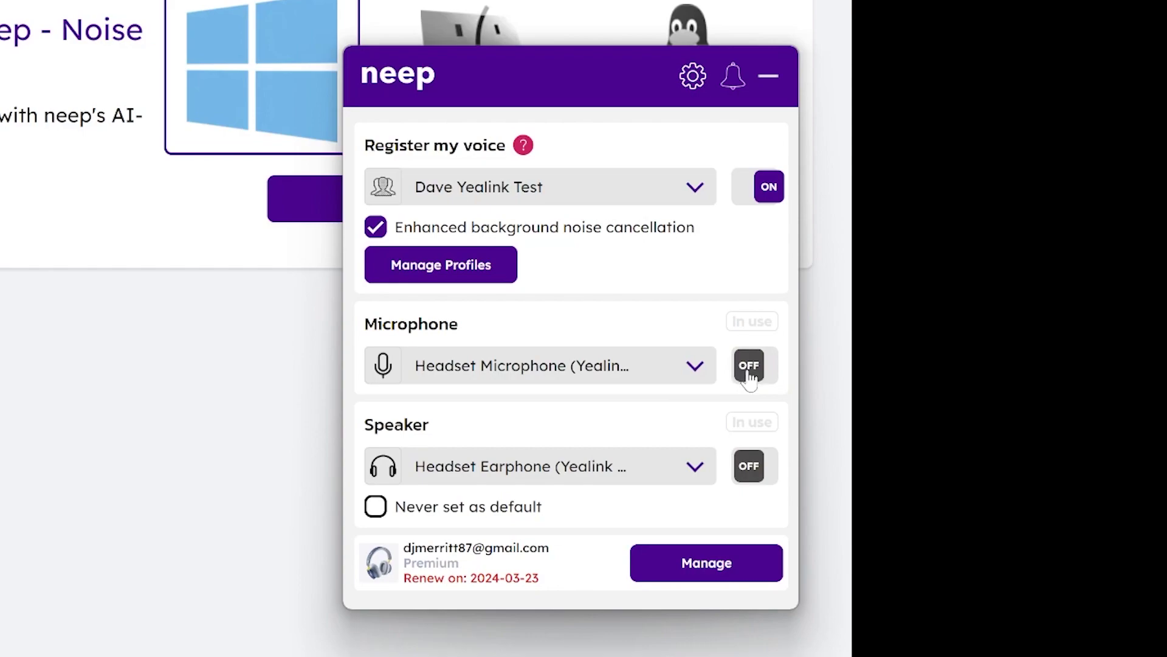
{"action": "left_click", "coordinate": [750, 377]}
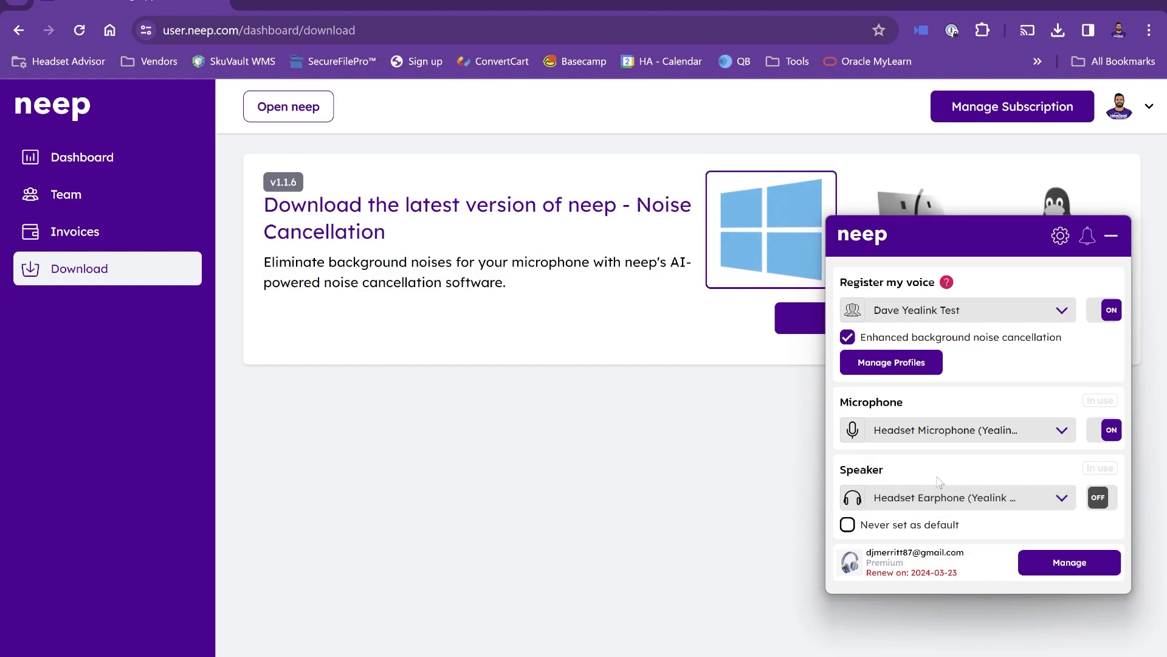
- In Zoom's Audio settings, confirm neep Microphone and neep Speakers are selected, then close Settings
{"action": "mouse_move", "coordinate": [684, 656]}
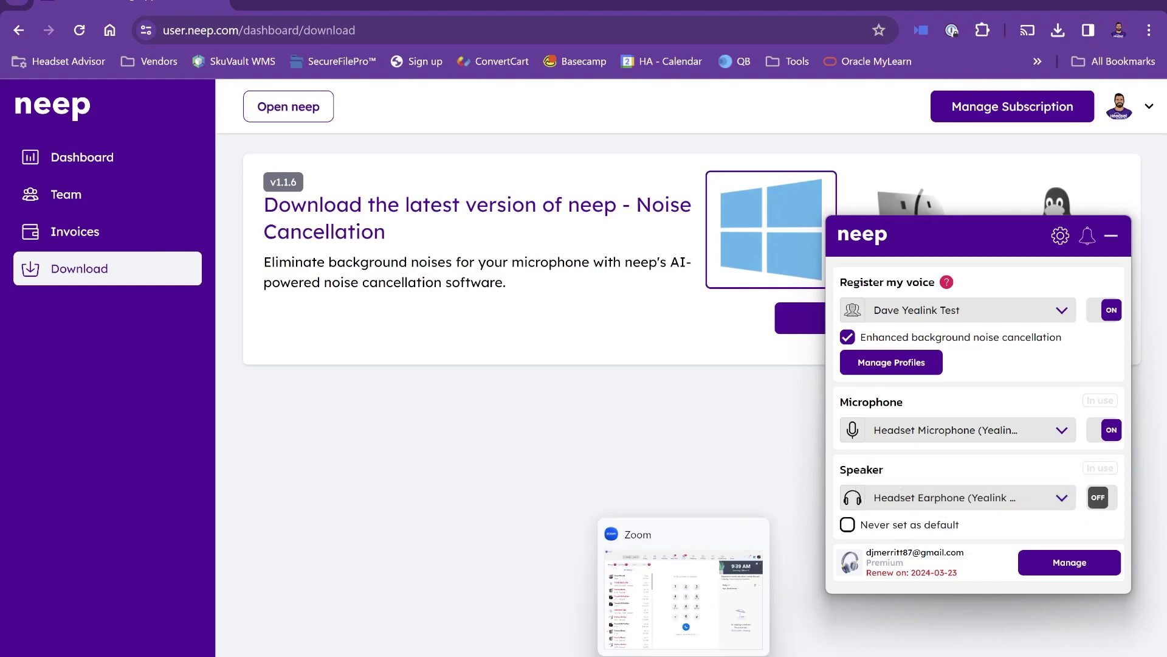
{"action": "left_click", "coordinate": [684, 583]}
{"action": "left_click", "coordinate": [769, 261]}
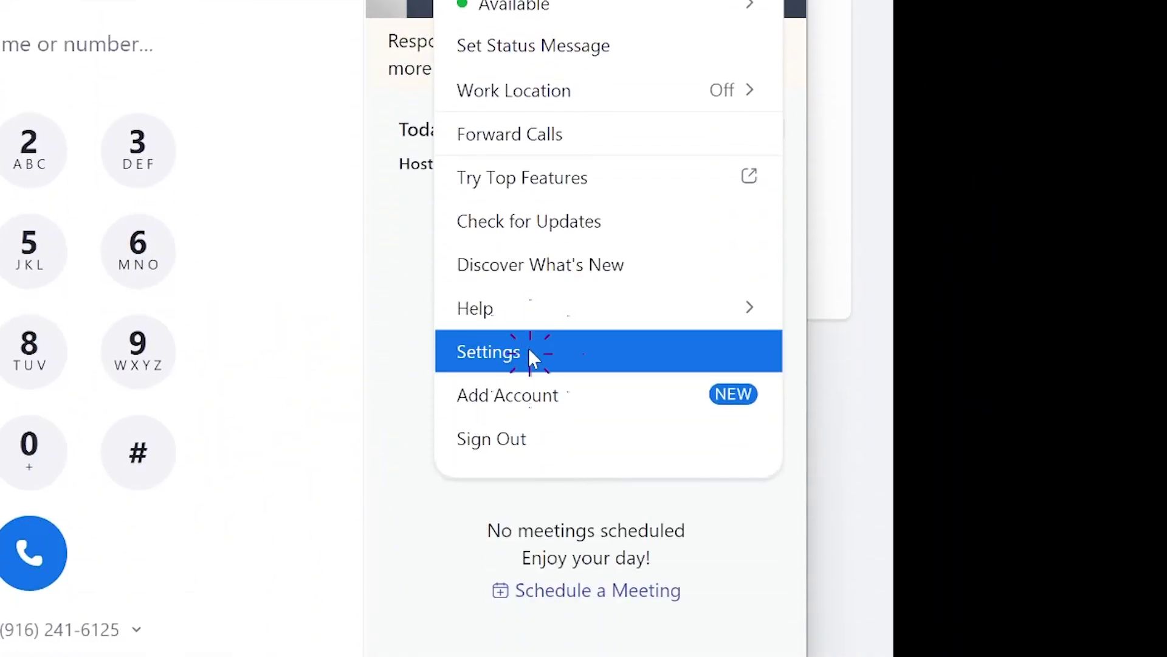
{"action": "left_click", "coordinate": [529, 352]}
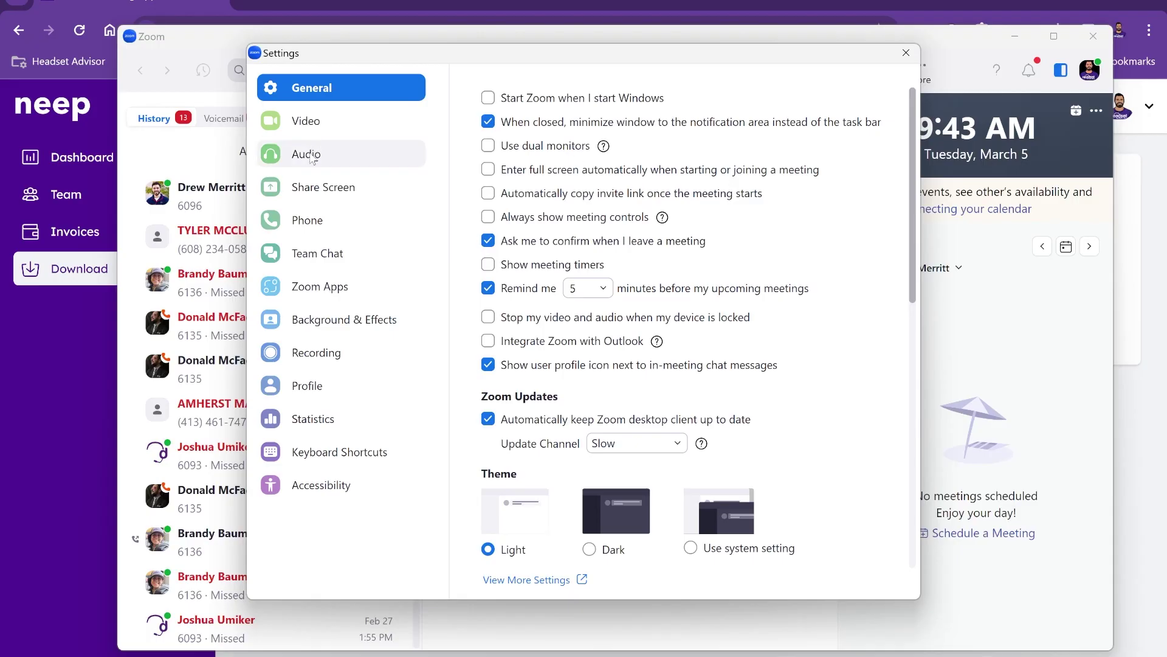
{"action": "left_click", "coordinate": [309, 155]}
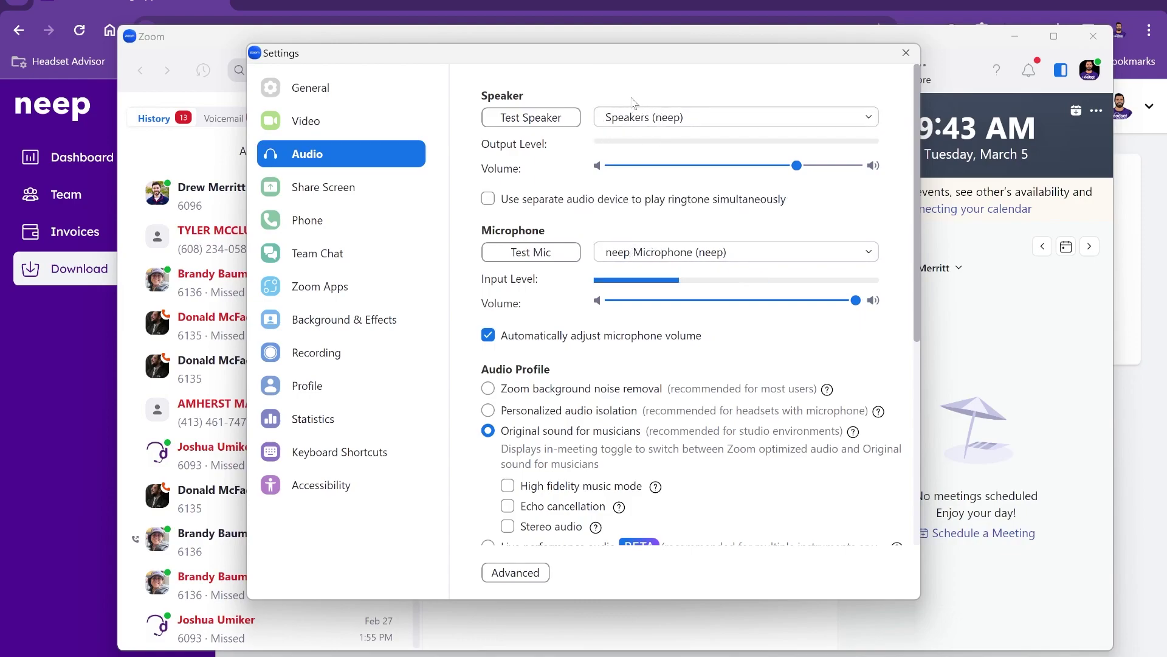
{"action": "left_click", "coordinate": [674, 257]}
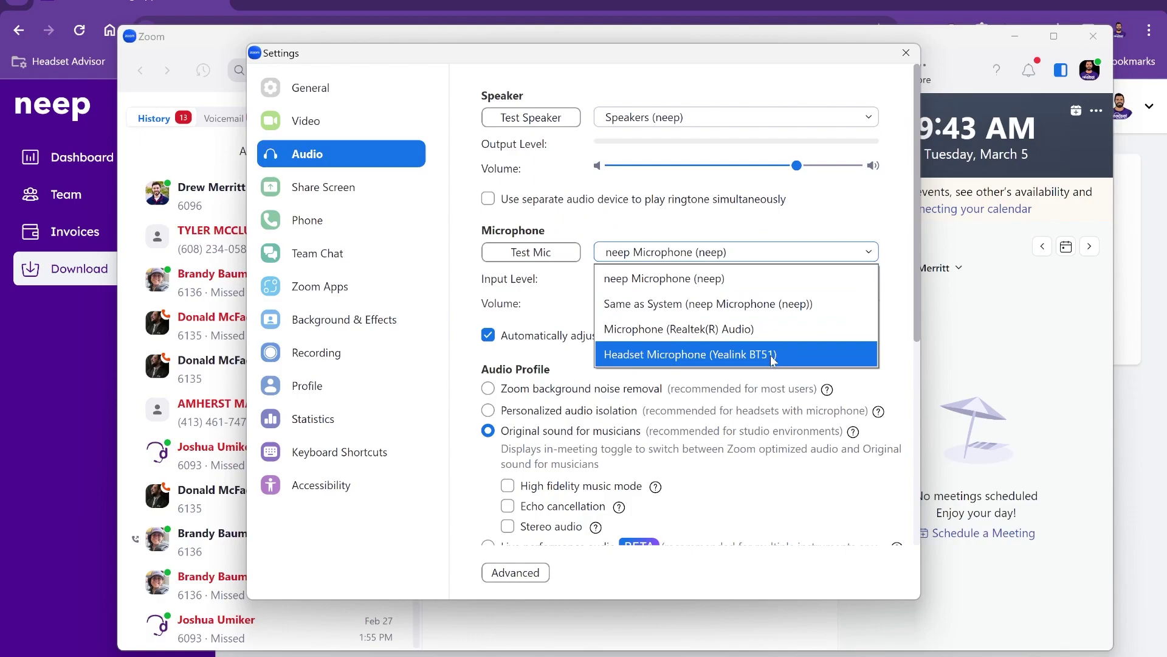
{"action": "left_click", "coordinate": [650, 283]}
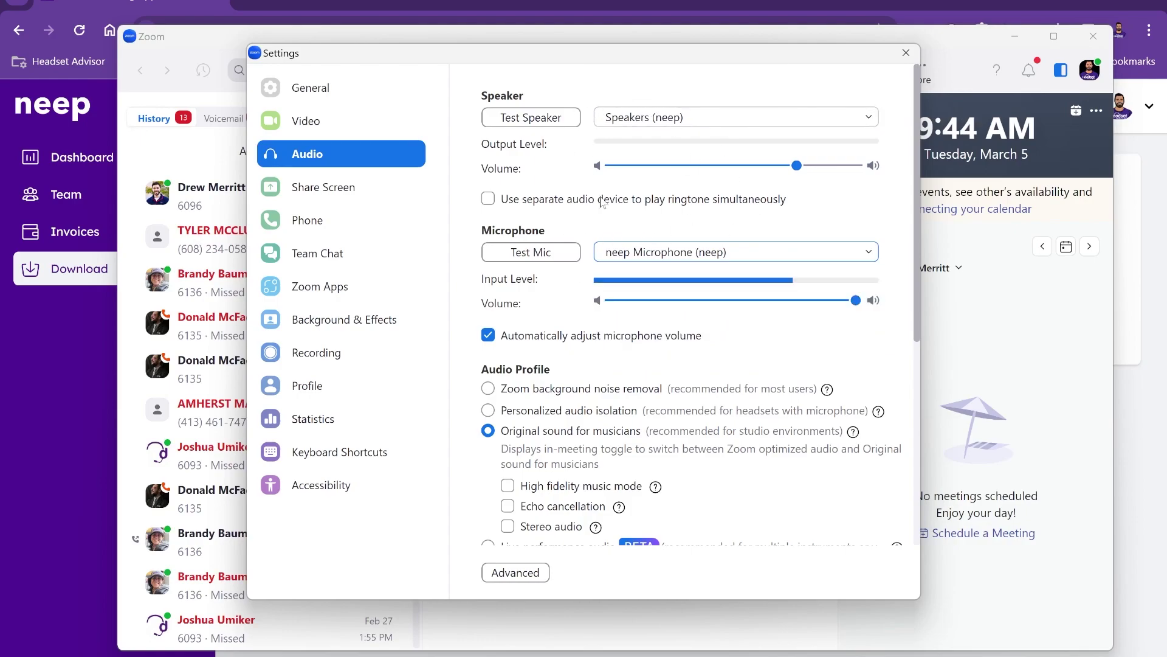
{"action": "left_click", "coordinate": [906, 53]}
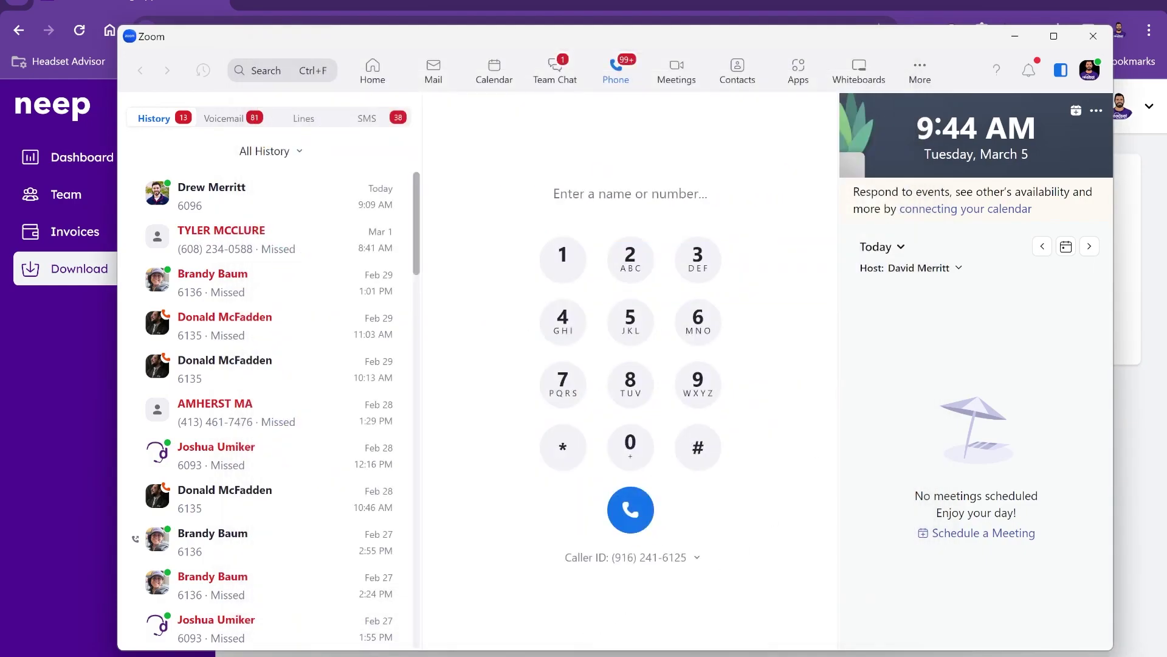
{"action": "key", "text": "super"}
{"action": "key", "text": "super"}
{"action": "key", "text": "super+s"}
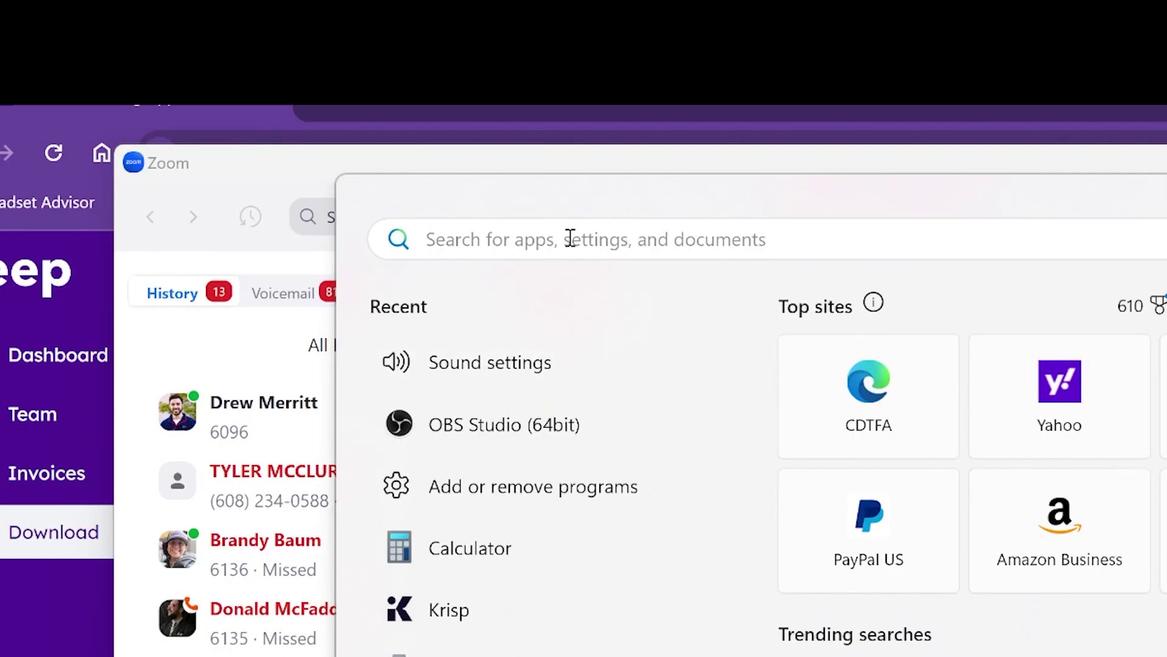
{"action": "type", "text": "sound settings"}
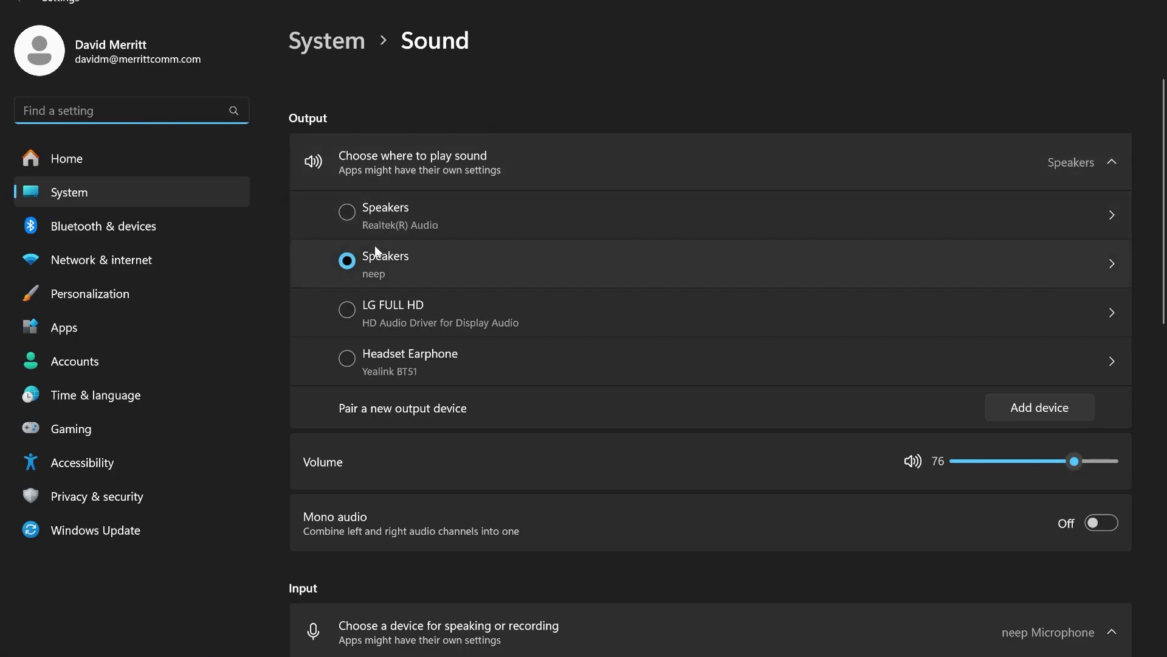
{"action": "scroll", "coordinate": [439, 351], "scroll_direction": "down", "scroll_amount": 3}
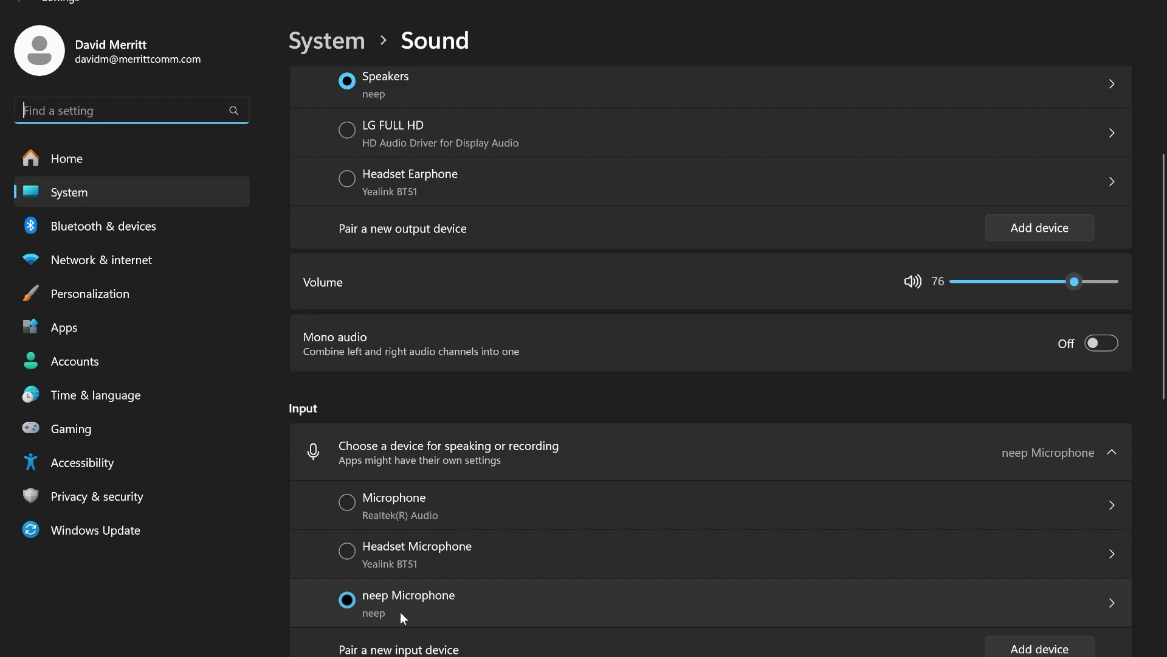
- Recheck Zoom's Audio settings show the neep speaker and mic, then close Zoom and open the system tray
{"action": "left_click", "coordinate": [1154, 5]}
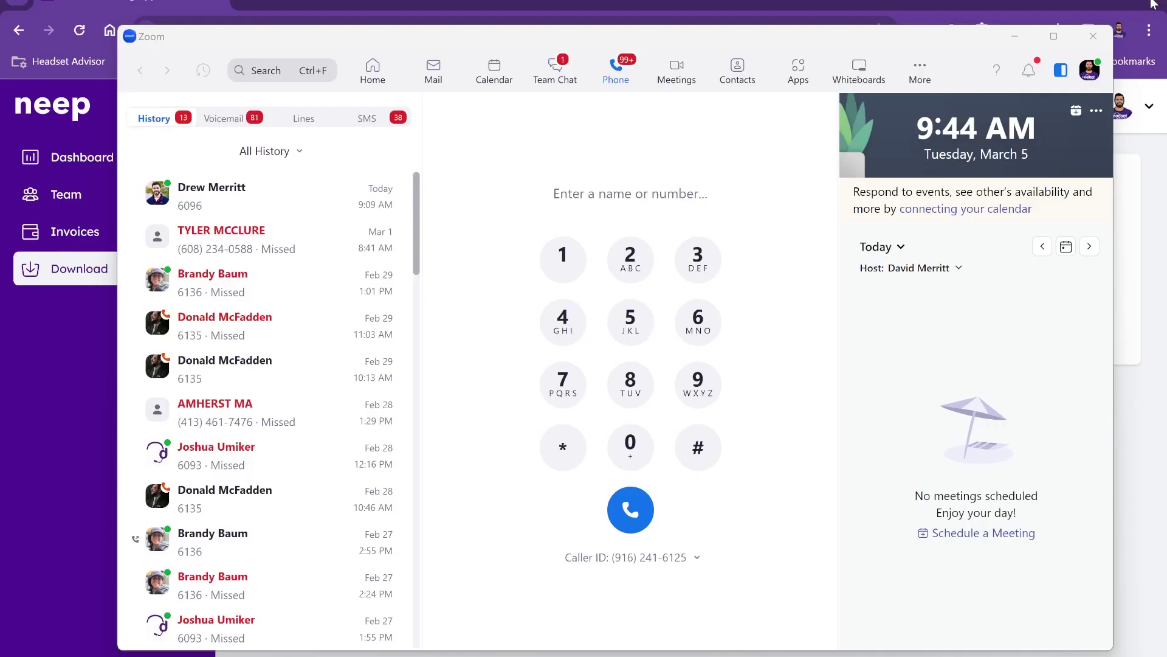
{"action": "left_click", "coordinate": [1080, 5]}
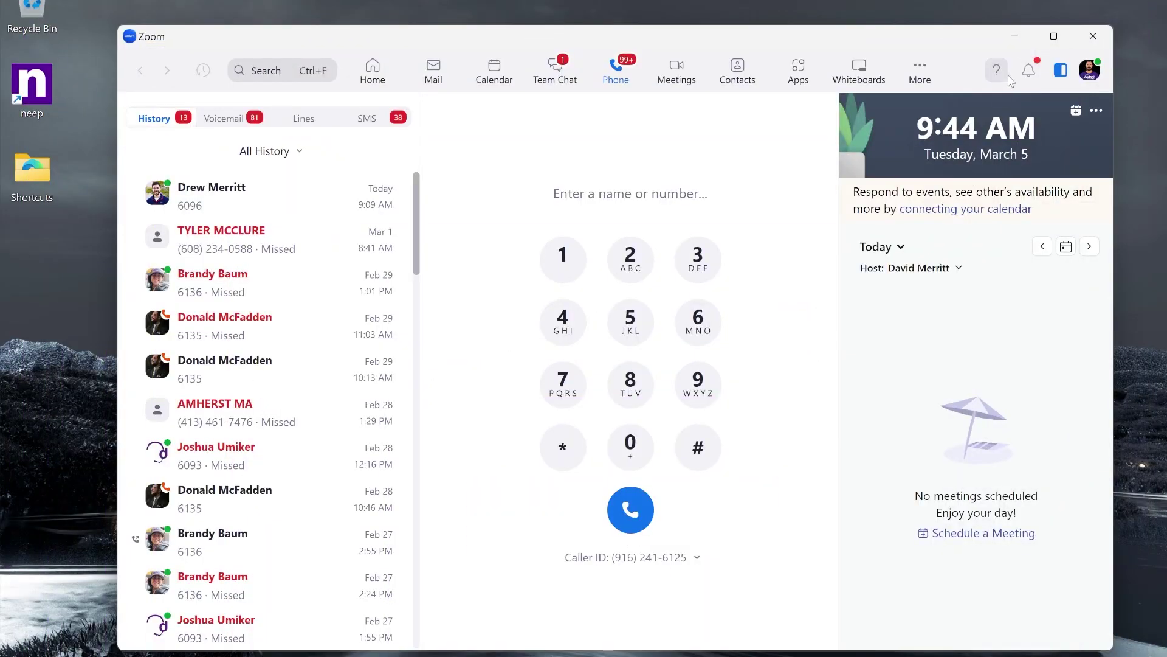
{"action": "left_click", "coordinate": [1089, 70]}
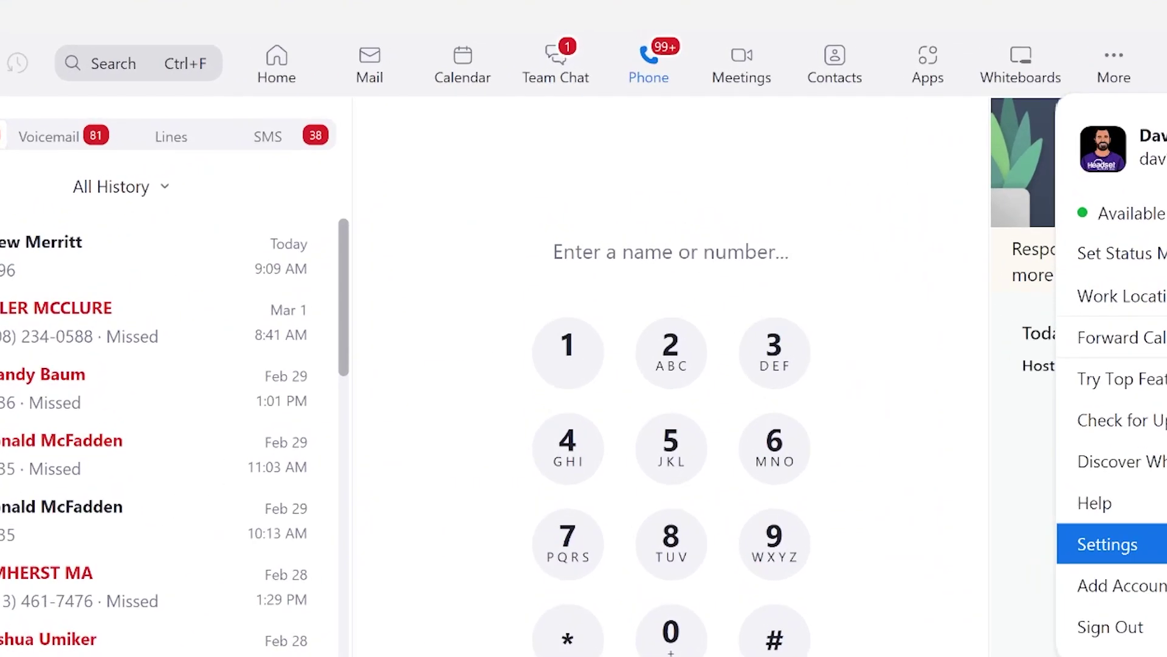
{"action": "left_click", "coordinate": [915, 384]}
{"action": "left_click", "coordinate": [182, 194]}
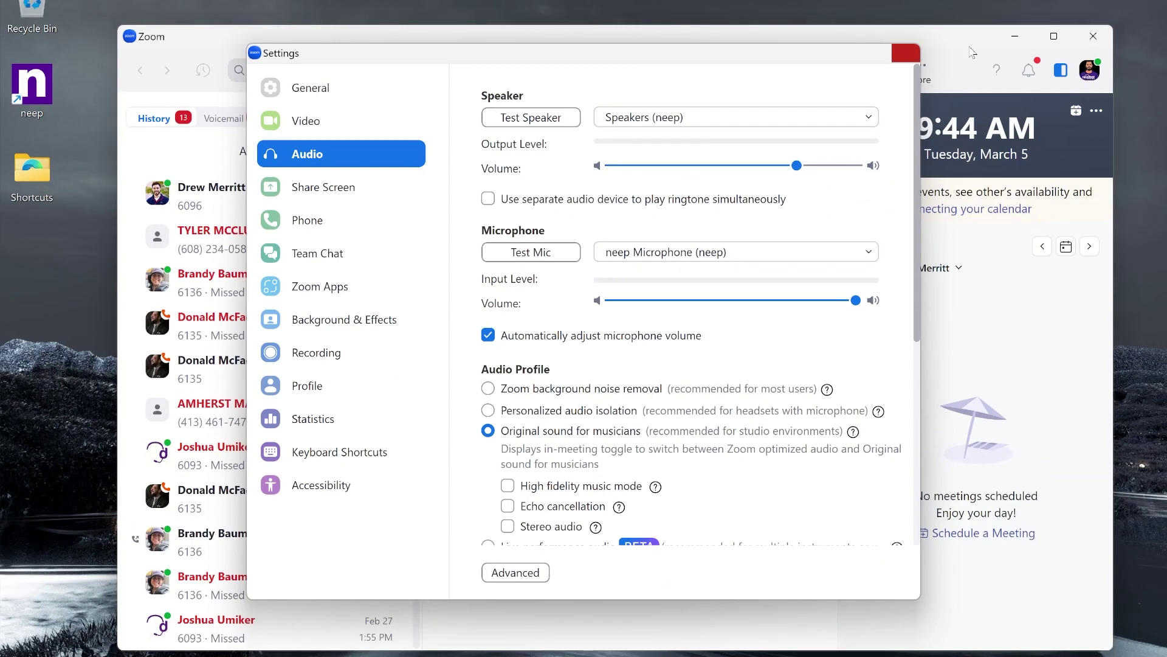
{"action": "left_click", "coordinate": [906, 53]}
{"action": "left_click", "coordinate": [1093, 36]}
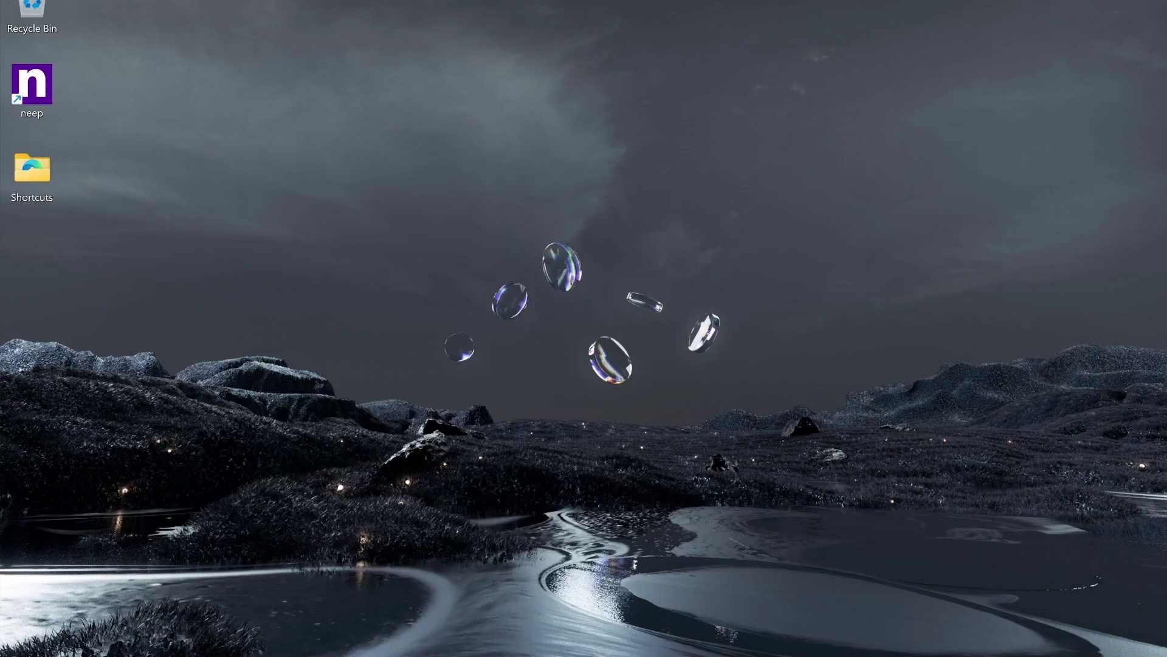
{"action": "left_click", "coordinate": [914, 654]}
{"action": "left_click", "coordinate": [857, 574]}
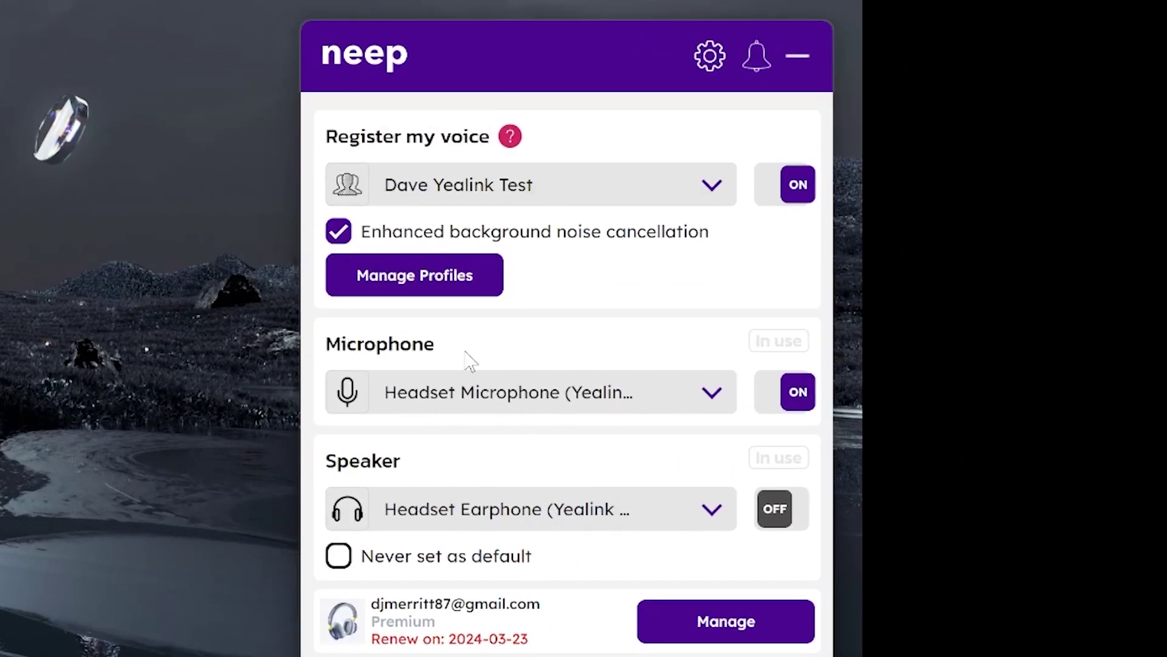
{"action": "left_click", "coordinate": [481, 403]}
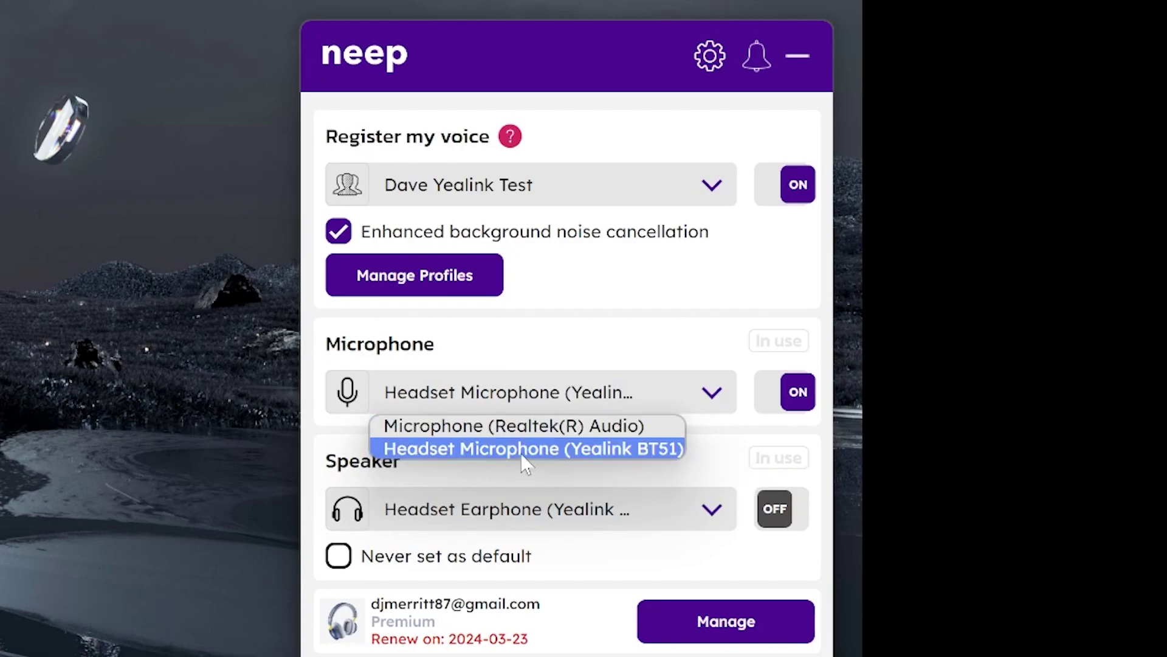
{"action": "left_click", "coordinate": [537, 473]}
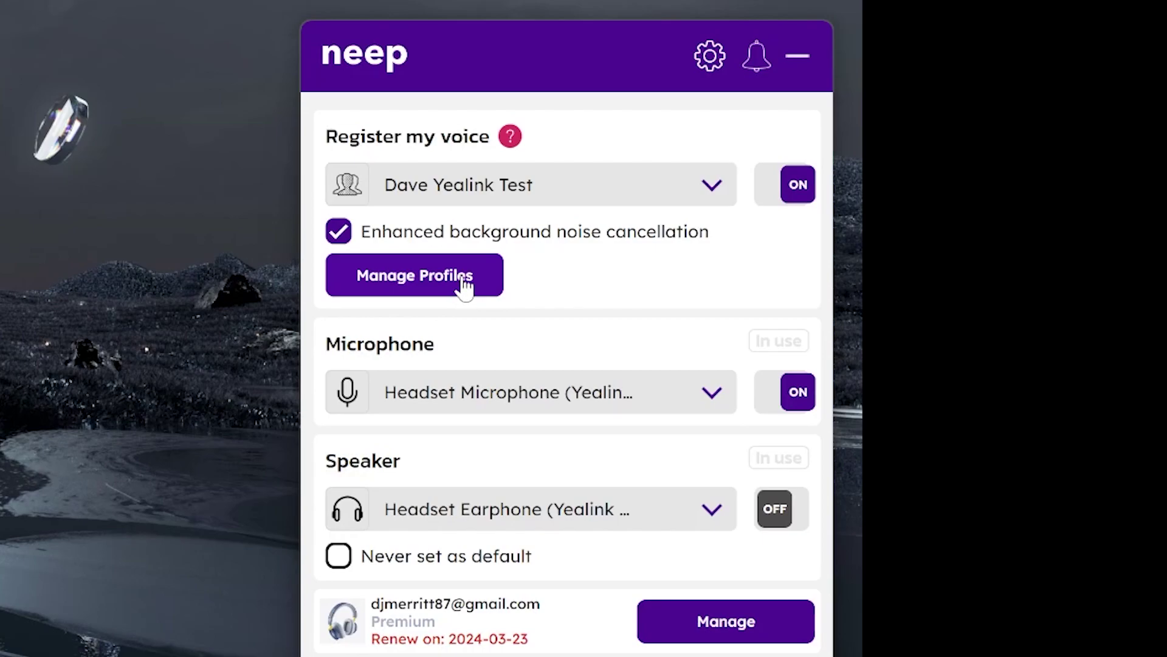
{"action": "left_click", "coordinate": [461, 285]}
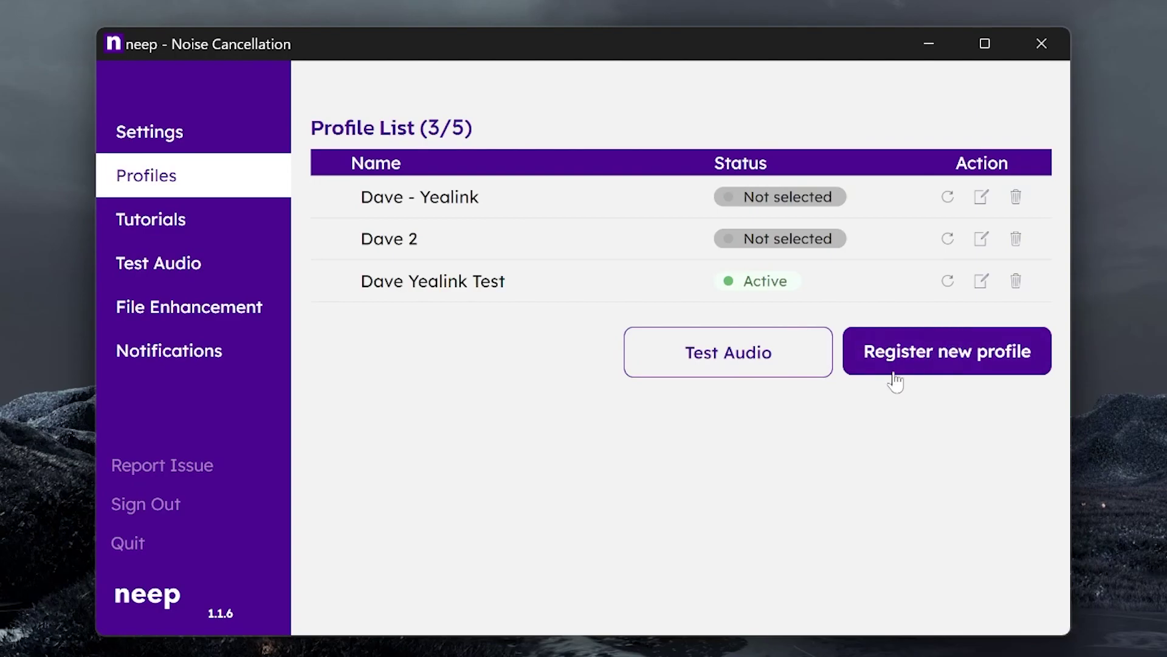
{"action": "left_click", "coordinate": [931, 363]}
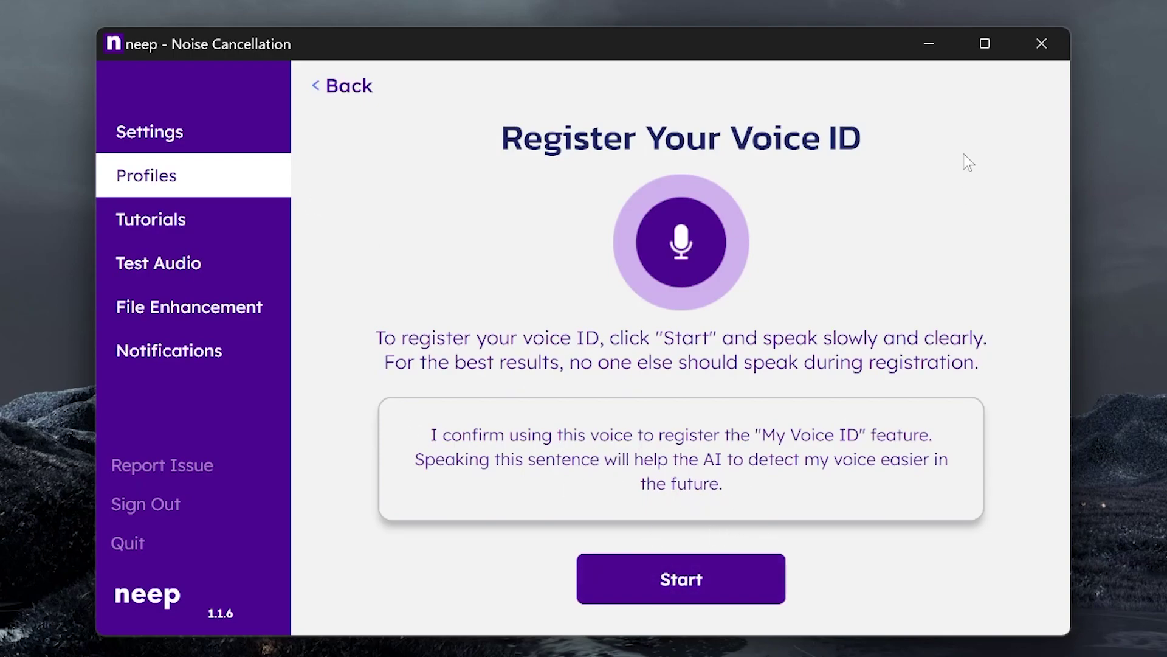
{"action": "left_click", "coordinate": [1042, 43]}
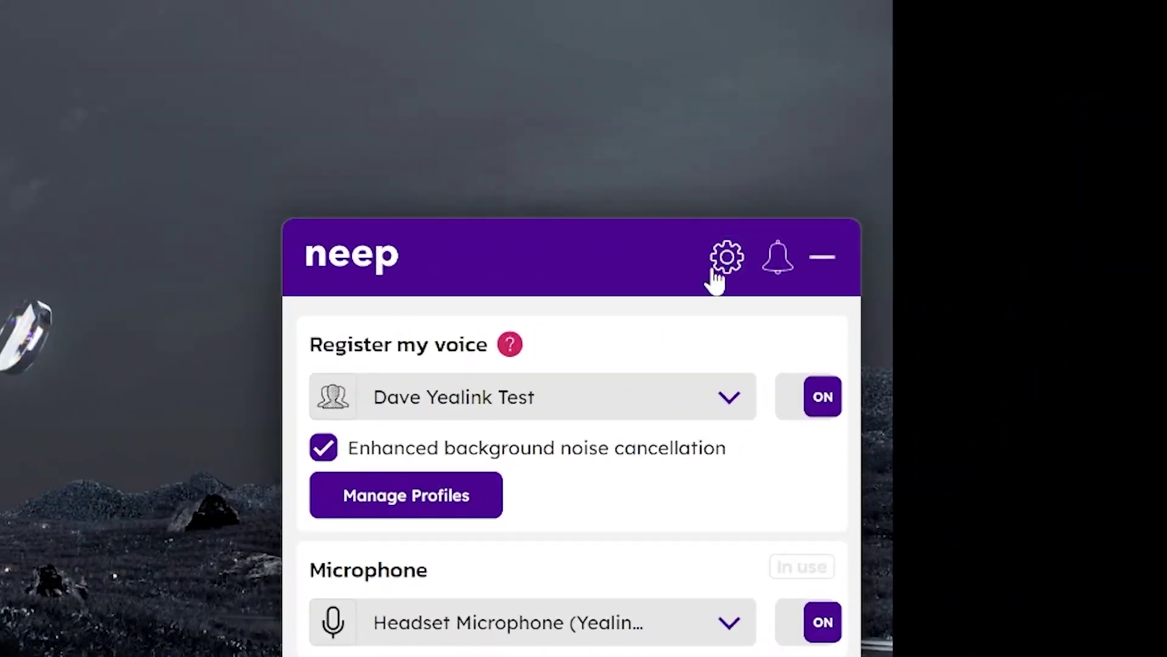
- Open neep Settings, verify both noise reduction levels at 100, and expand Premium noise canceling settings
{"action": "left_click", "coordinate": [723, 258]}
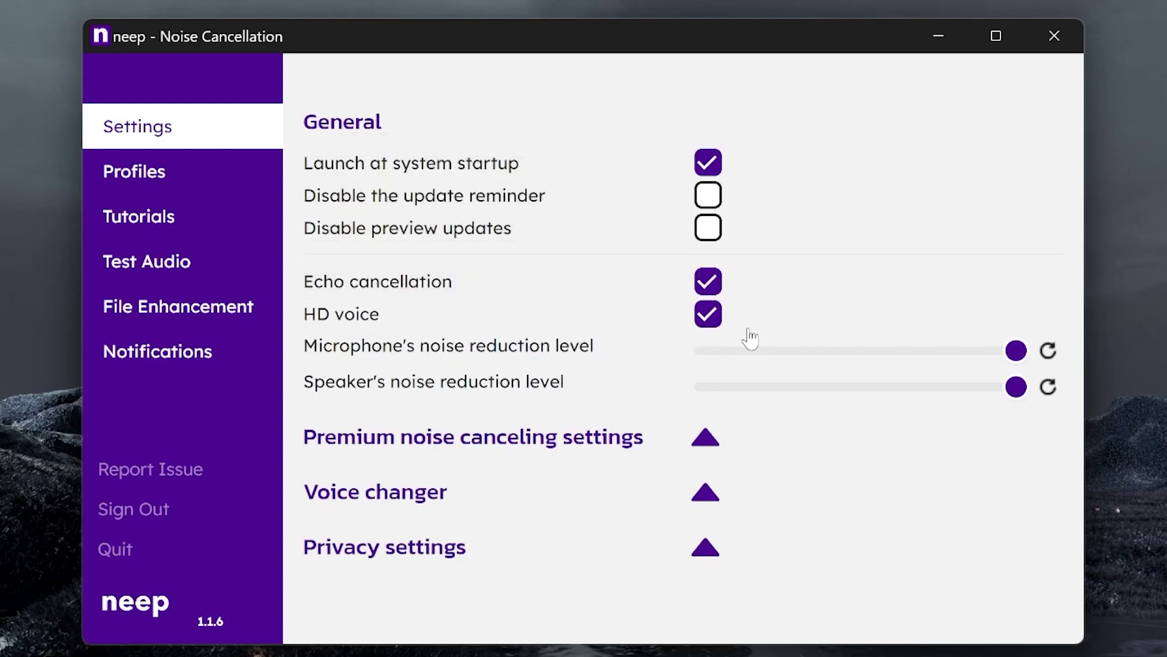
{"action": "mouse_move", "coordinate": [1020, 359]}
{"action": "mouse_move", "coordinate": [1017, 399]}
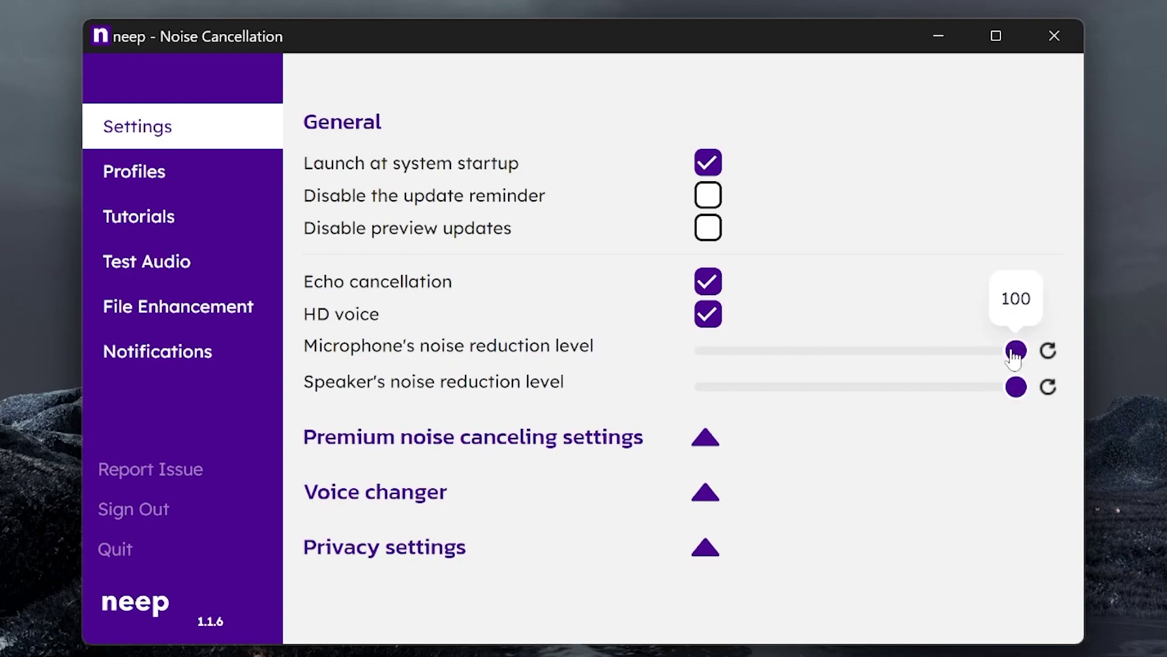
{"action": "mouse_move", "coordinate": [709, 451]}
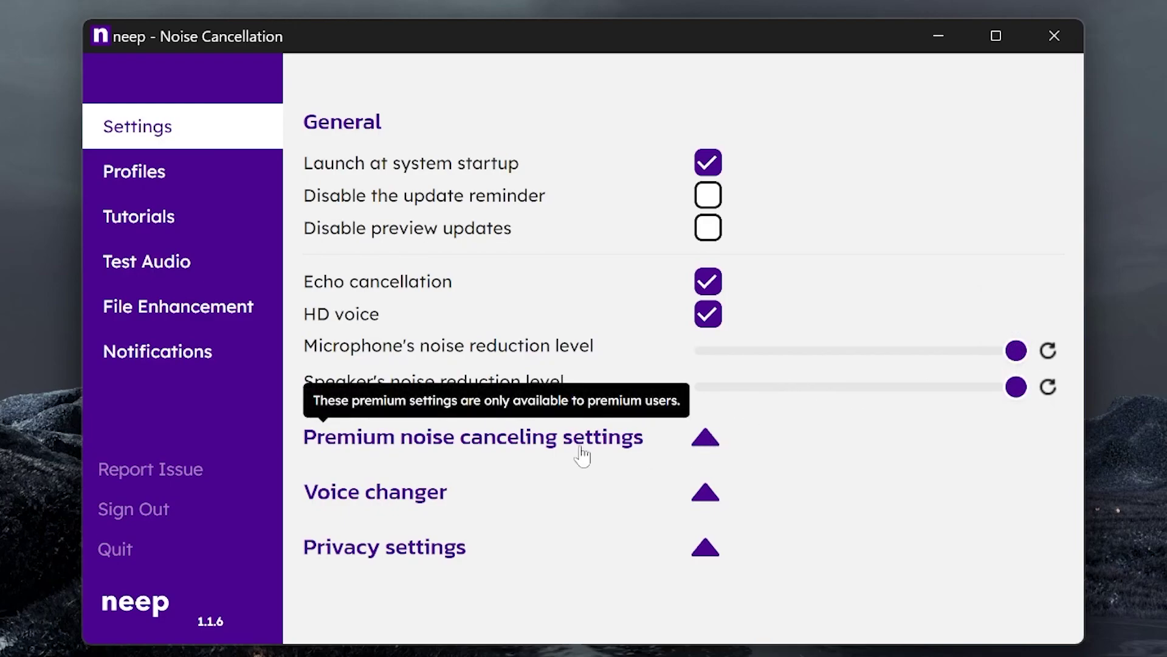
{"action": "left_click", "coordinate": [704, 440]}
{"action": "mouse_move", "coordinate": [384, 492]}
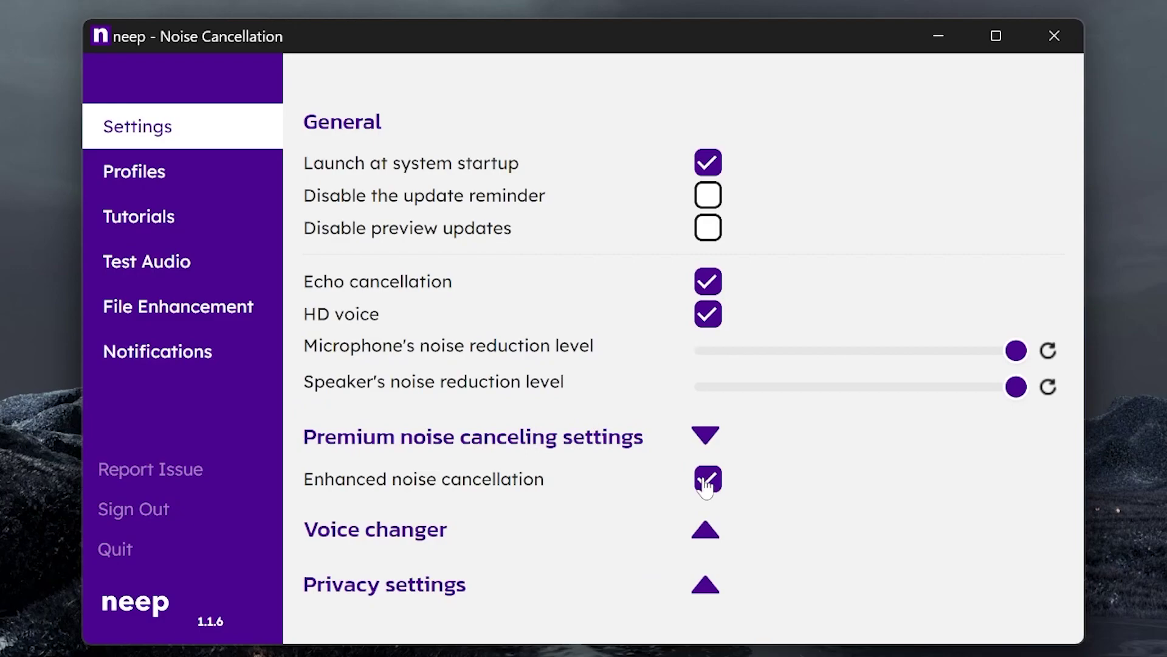
- View the voice profiles and the 'What is Register my voice?' tutorial
{"action": "left_click", "coordinate": [159, 170]}
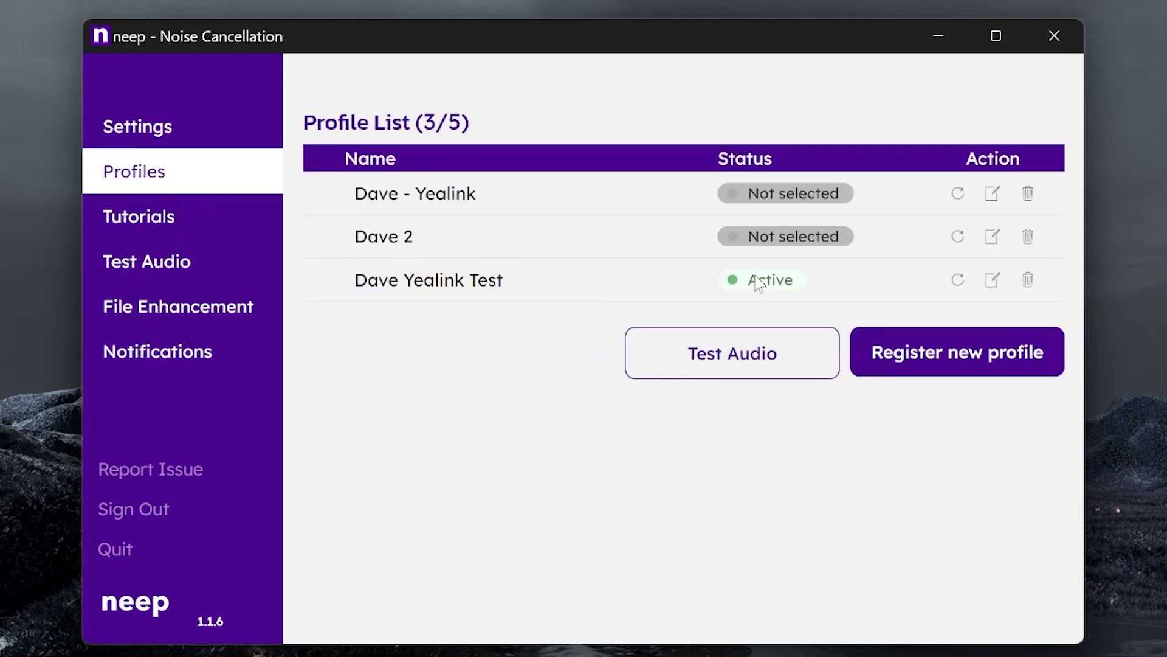
{"action": "left_click", "coordinate": [150, 223]}
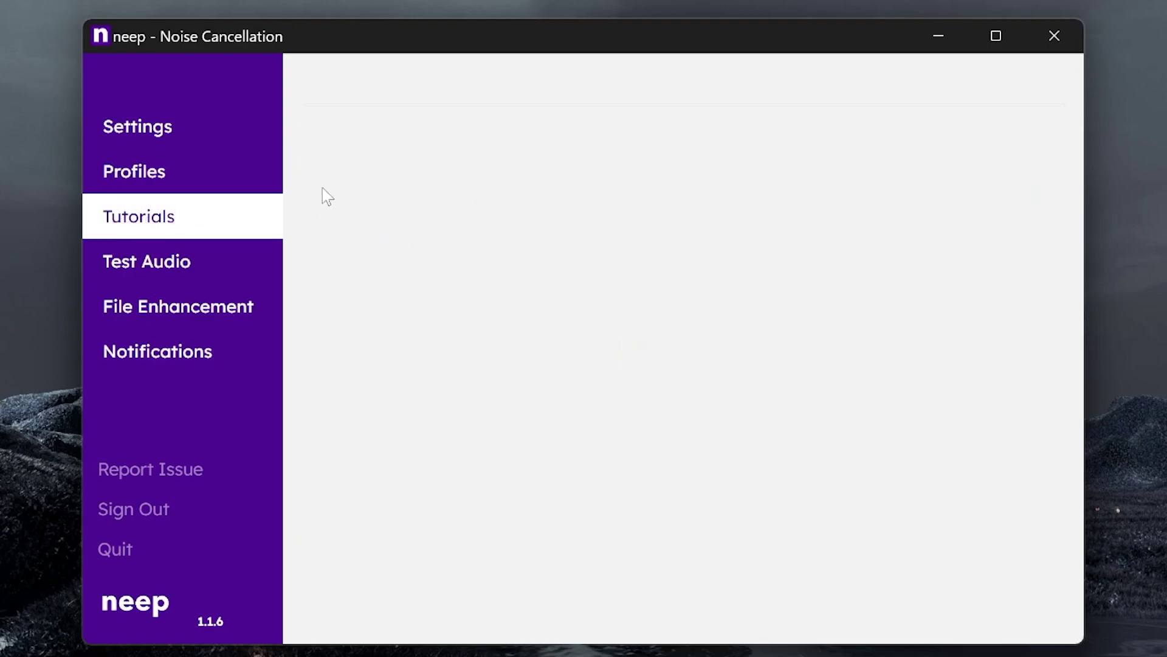
{"action": "left_click", "coordinate": [462, 140]}
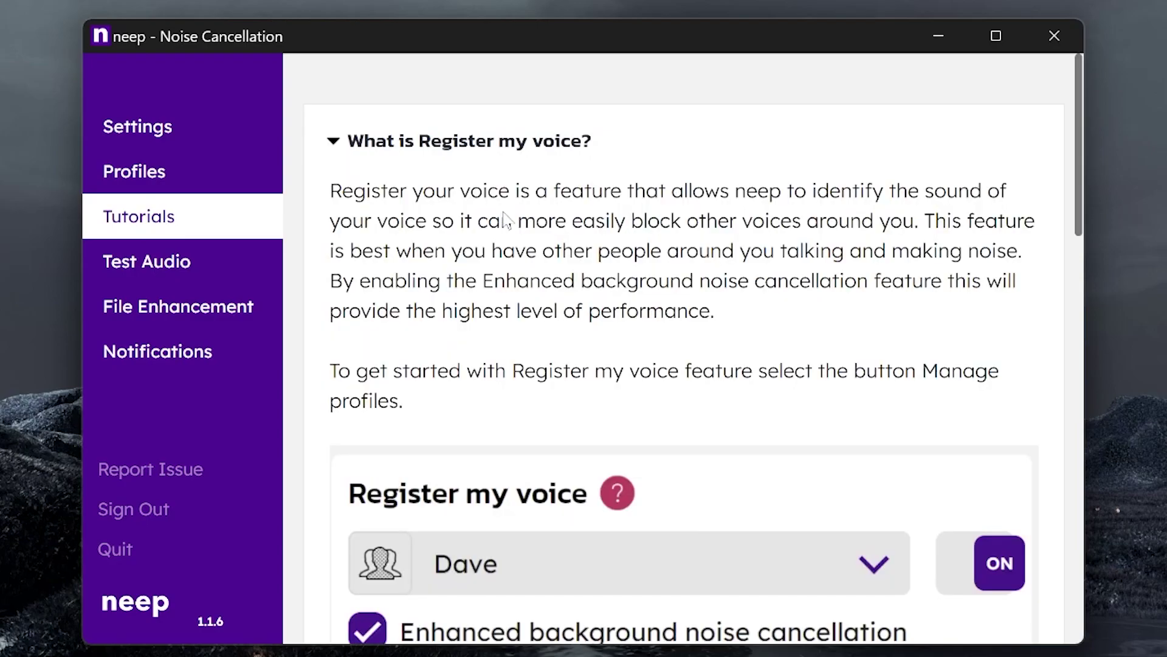
{"action": "scroll", "coordinate": [582, 295], "scroll_direction": "down", "scroll_amount": 15}
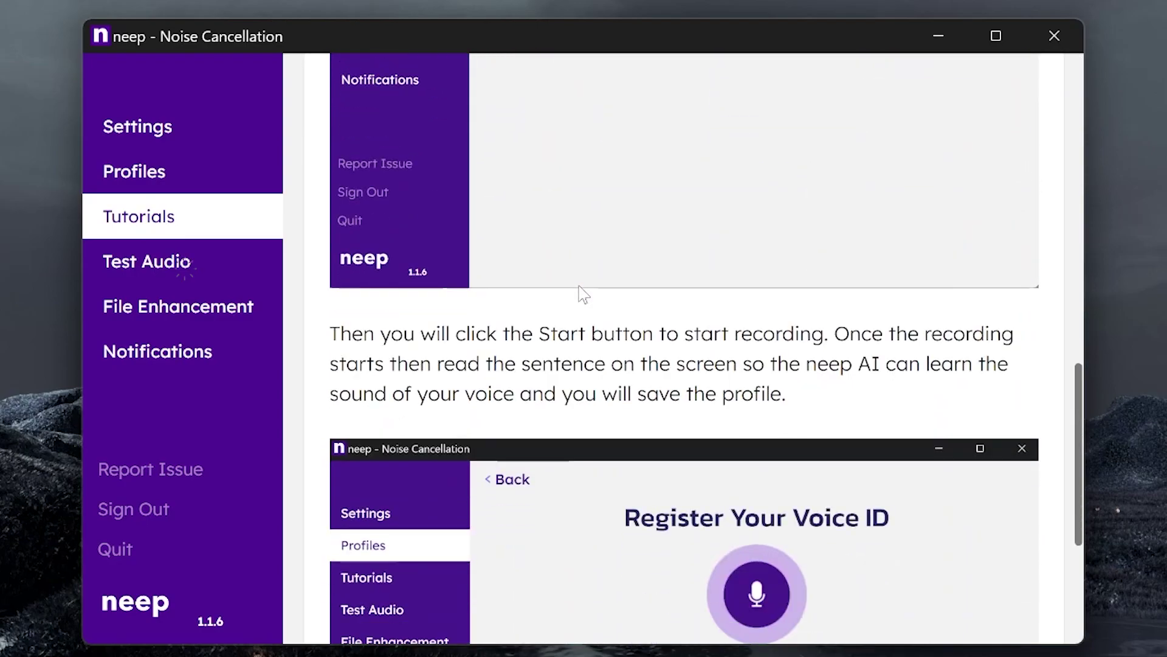
- Browse Test Audio and File Enhancement, then read the 'Welcome to neep - Quick start' notification
{"action": "left_click", "coordinate": [184, 268]}
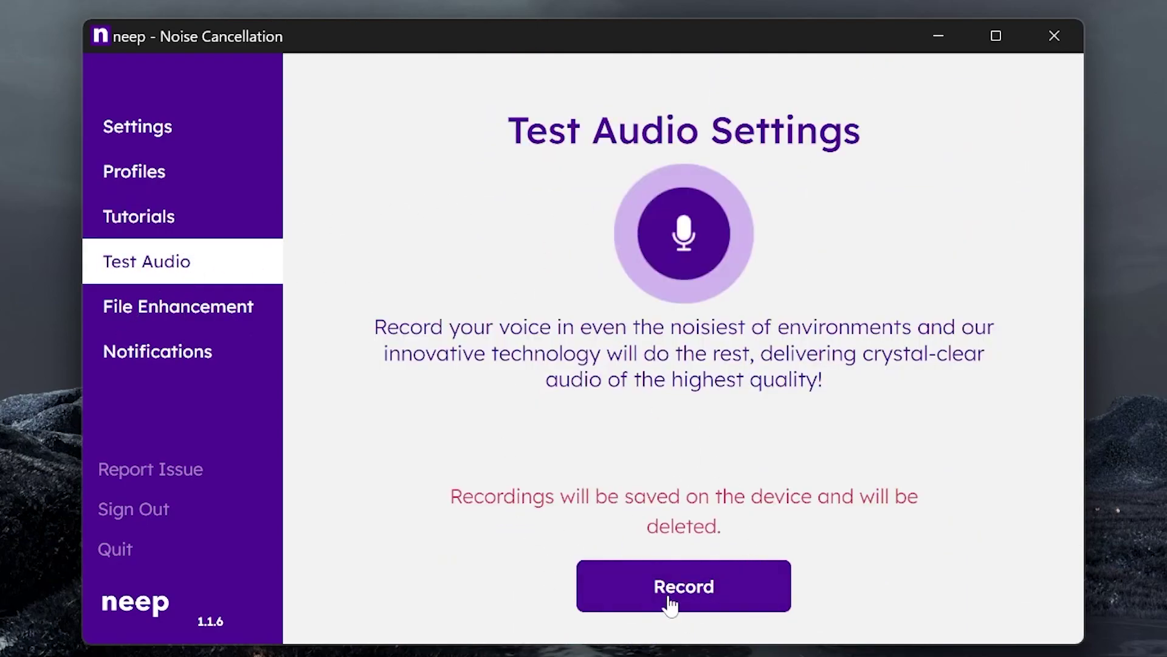
{"action": "left_click", "coordinate": [178, 314]}
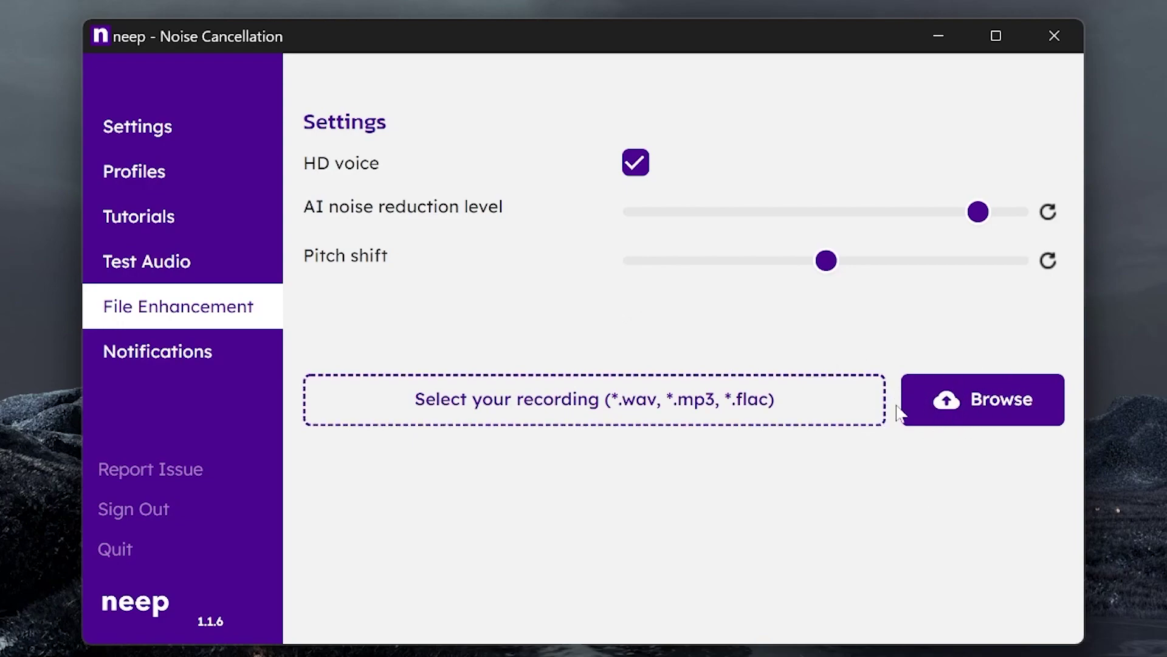
{"action": "left_click", "coordinate": [169, 356]}
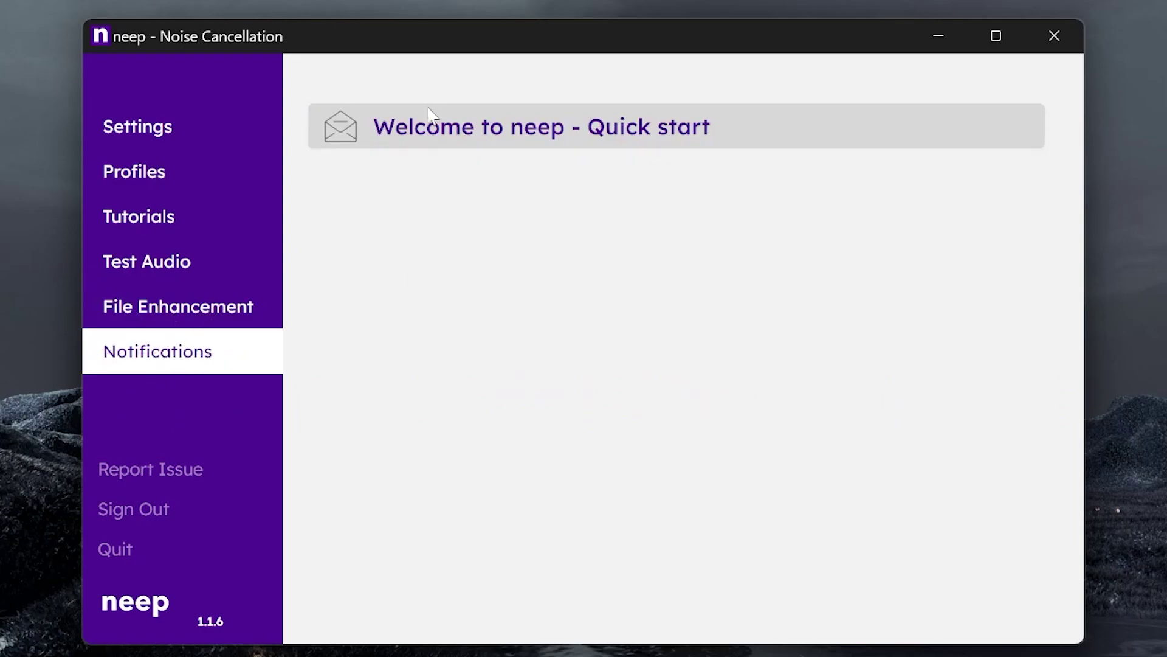
{"action": "left_click", "coordinate": [499, 127]}
{"action": "scroll", "coordinate": [589, 422], "scroll_direction": "down", "scroll_amount": 15}
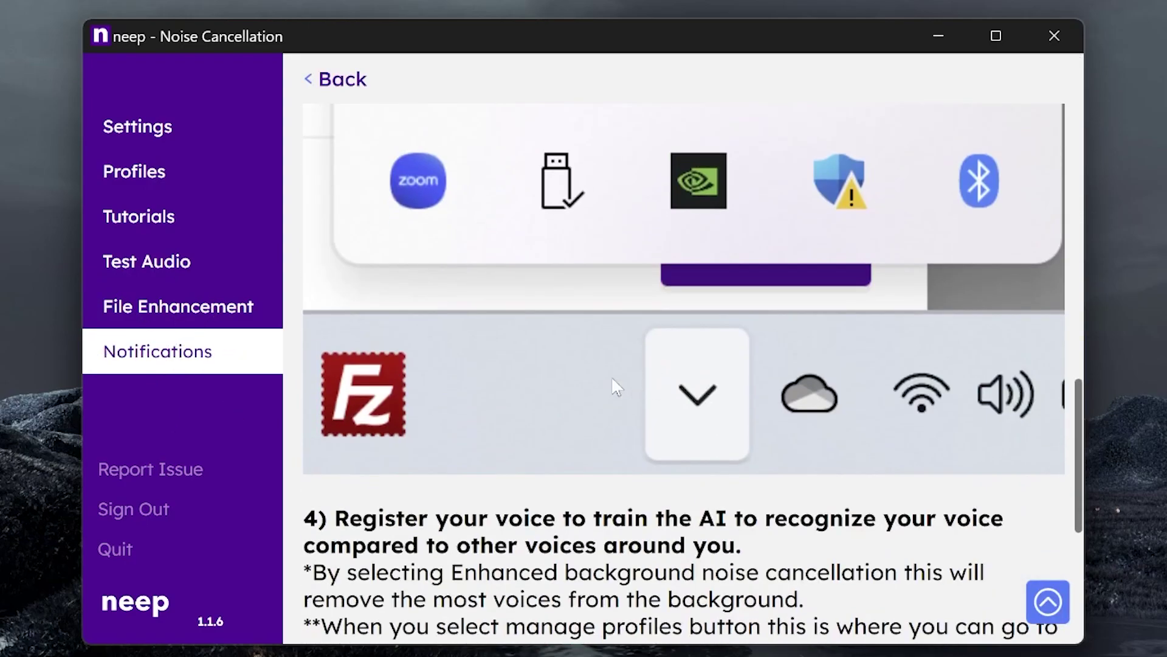
{"action": "scroll", "coordinate": [607, 385], "scroll_direction": "up", "scroll_amount": 7}
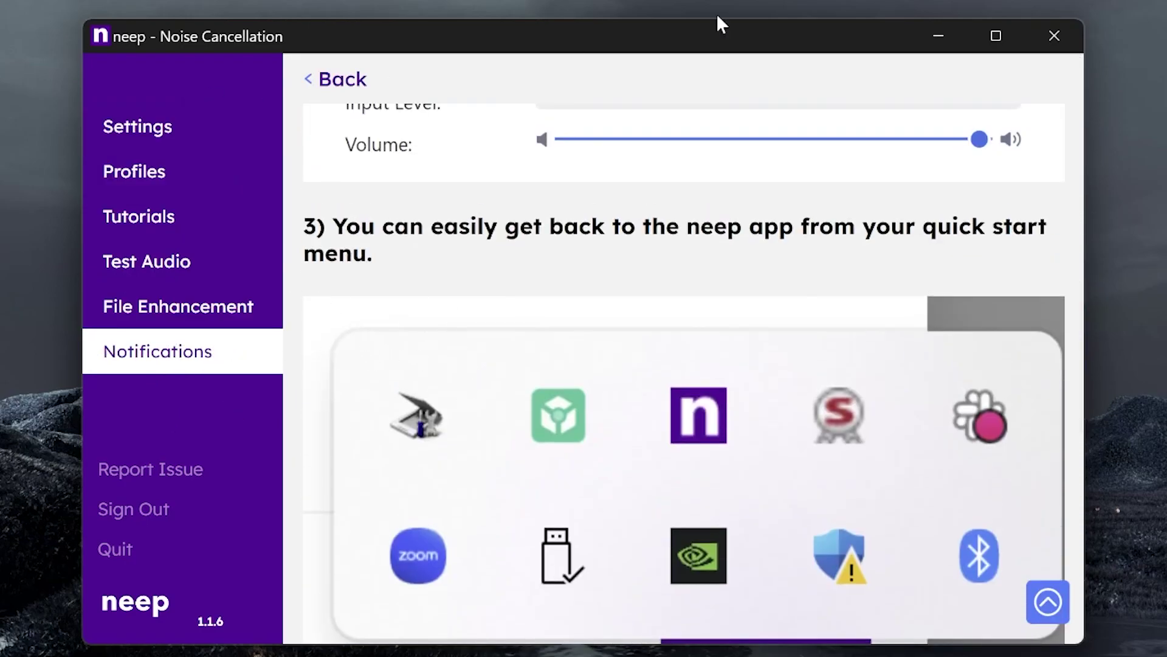